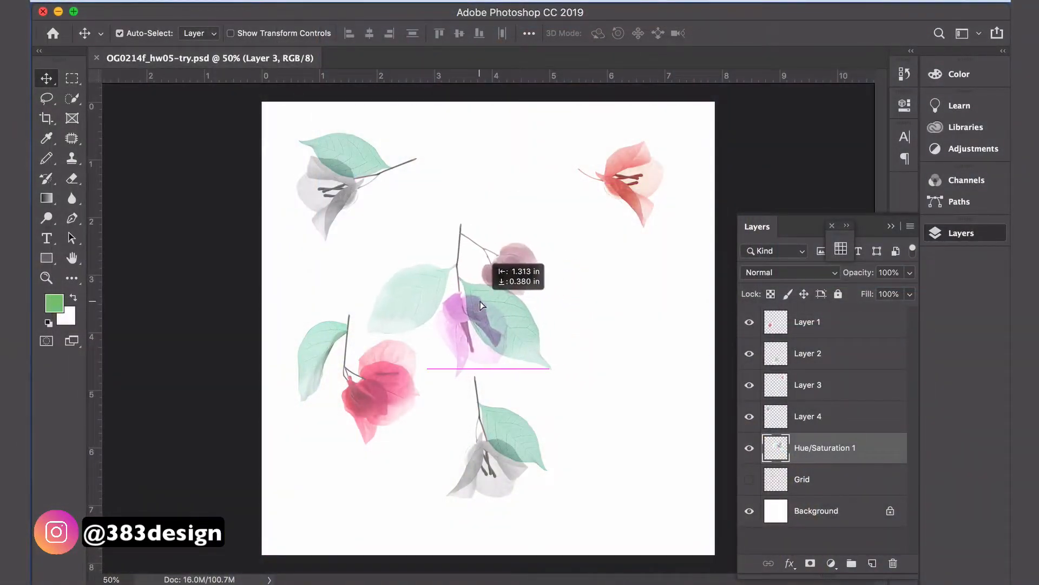
Pull the purple, red and grey flower sprigs inward into a tighter central cluster
drag(500, 300, 473, 301)
mouse_move(619, 192)
mouse_down()
mouse_move(505, 197)
mouse_move(580, 325)
mouse_up()
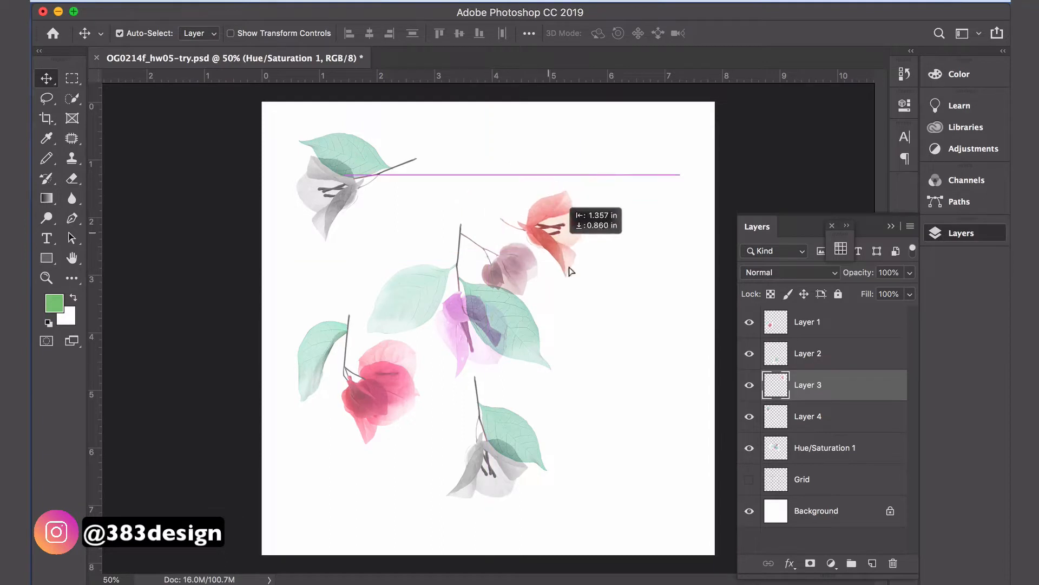
drag(580, 325, 598, 338)
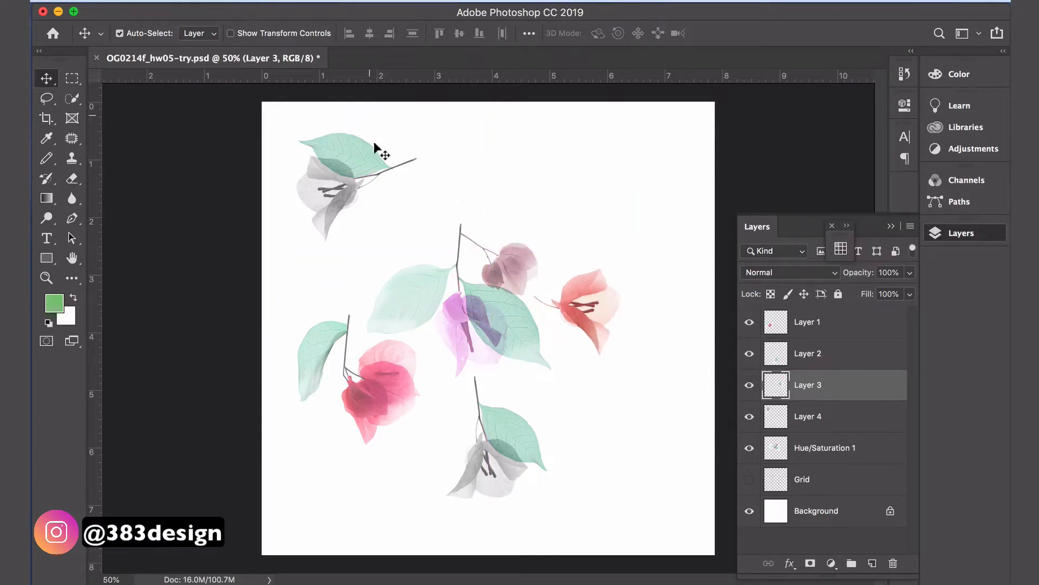
mouse_move(391, 185)
mouse_down()
mouse_move(407, 219)
mouse_move(396, 237)
mouse_up()
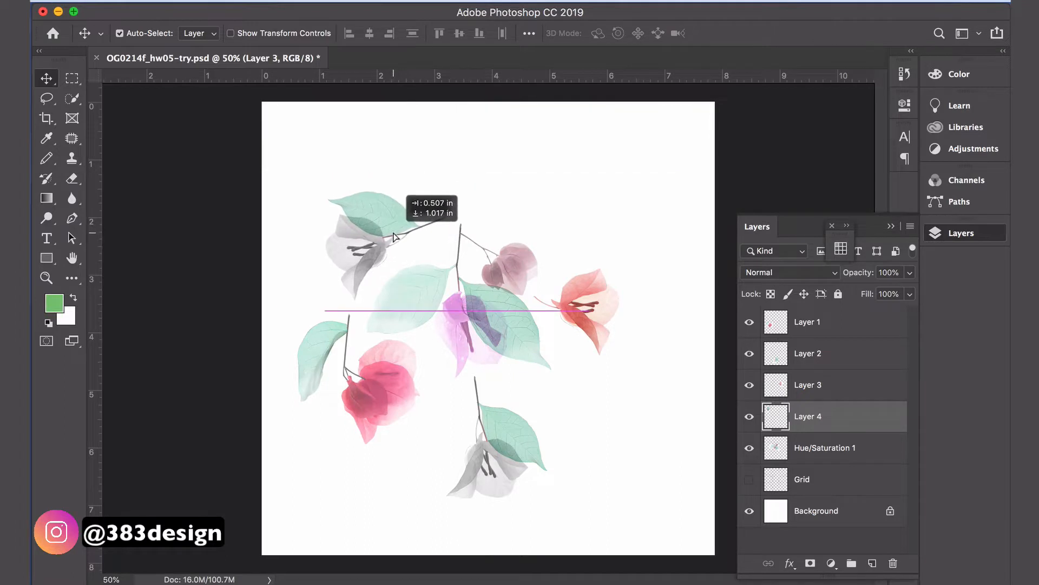
drag(504, 464, 485, 455)
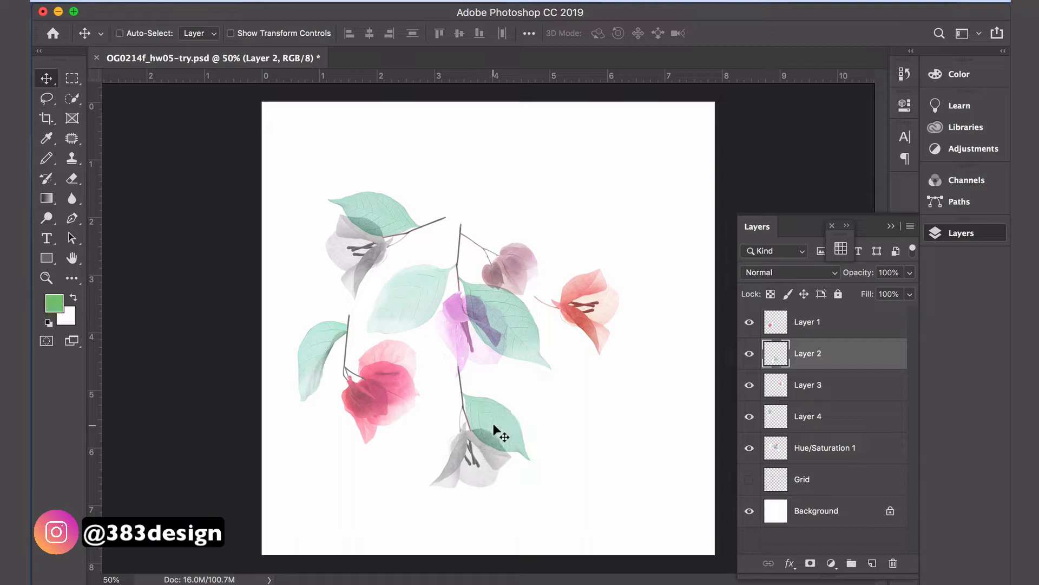
Rotate the bottom grey flower about -72° to lie sideways and shift it up-right
key(ctrl+t)
drag(554, 527, 580, 388)
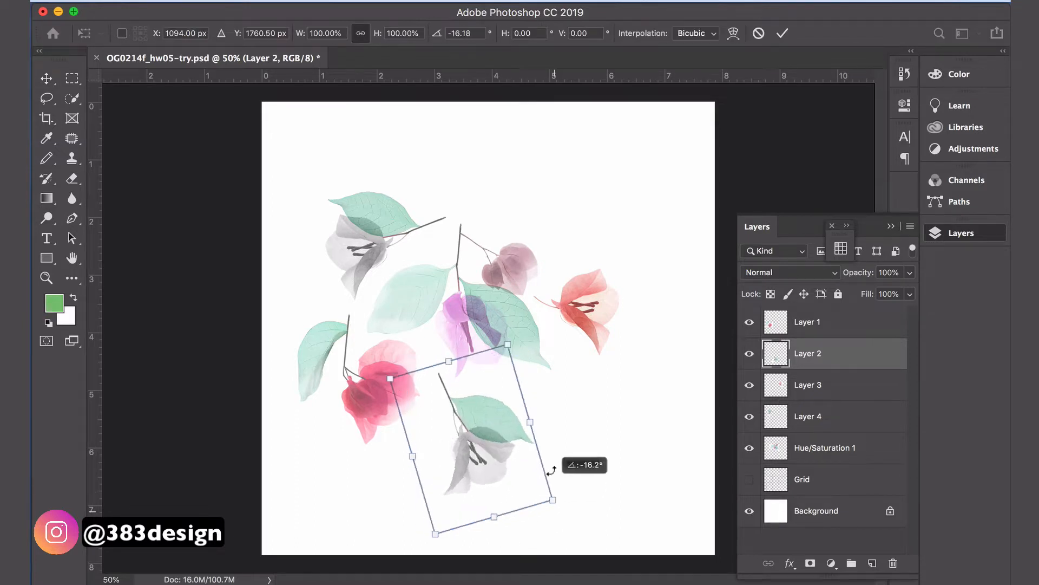
drag(501, 445, 522, 437)
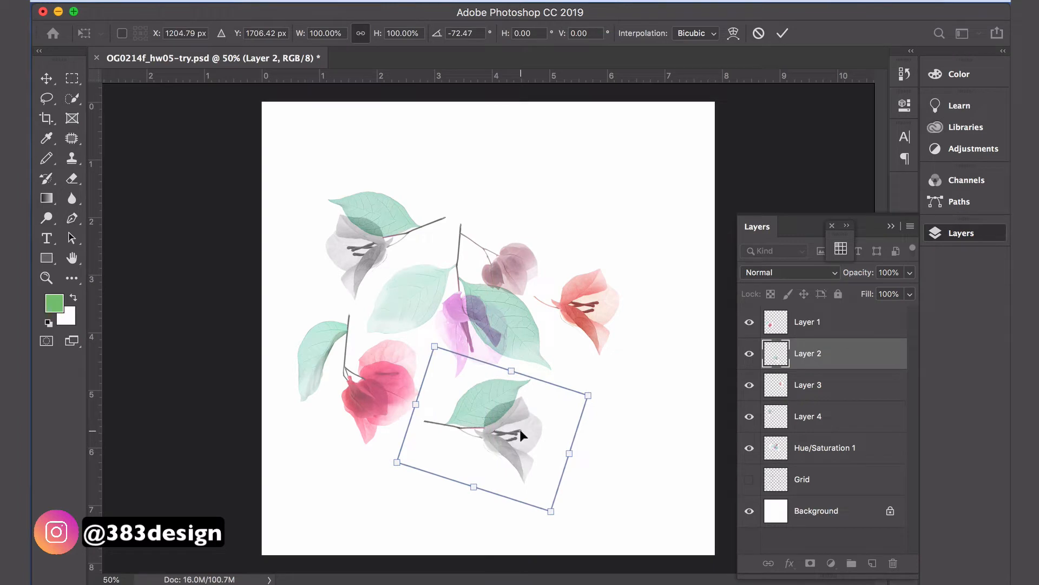
key(Return)
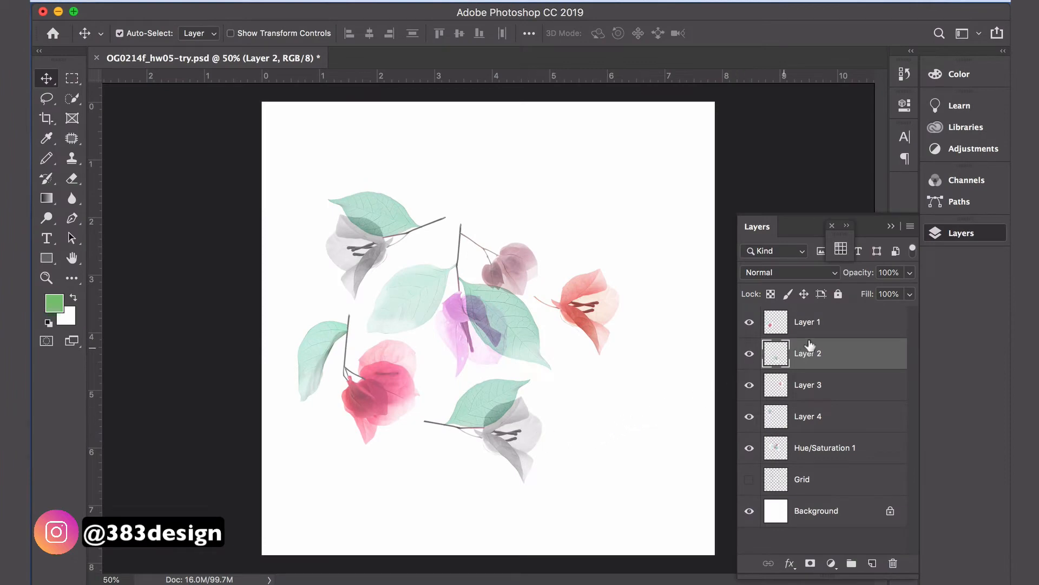
Select Layers 1–4 and Hue/Saturation 1 together for conversion into one smart object
click(840, 329)
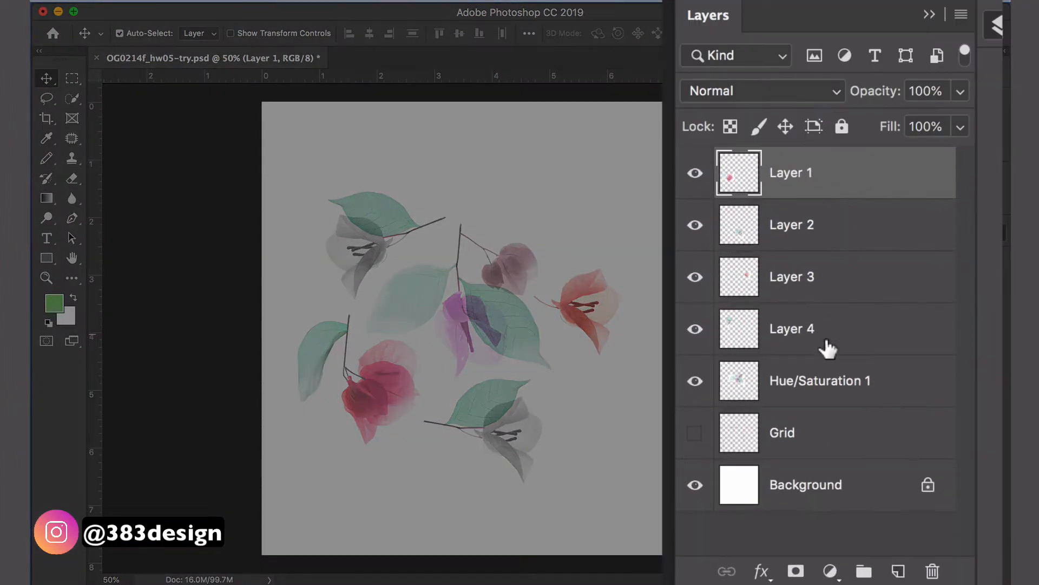
shift+click(825, 395)
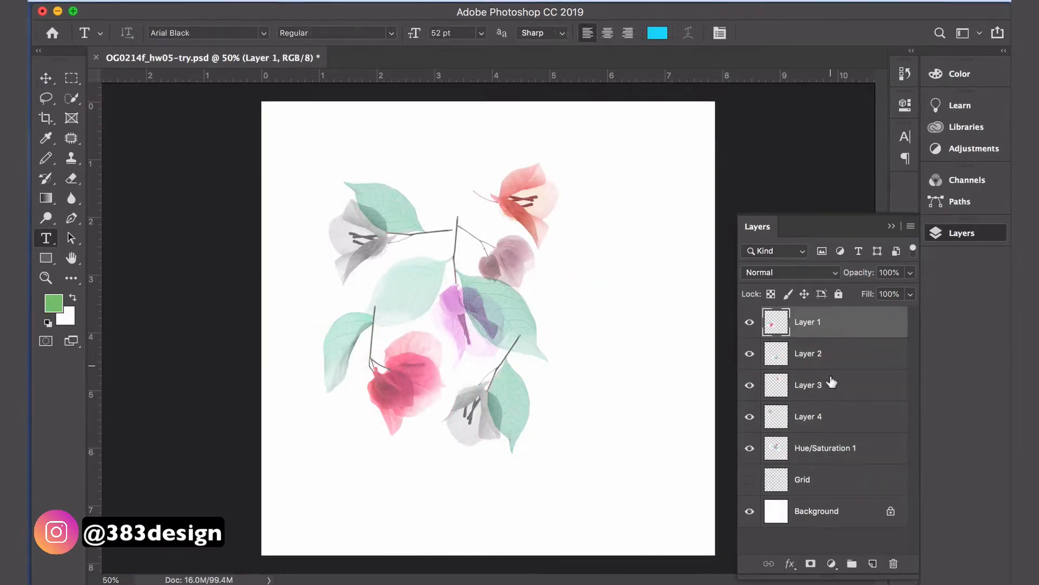
super+click(835, 391)
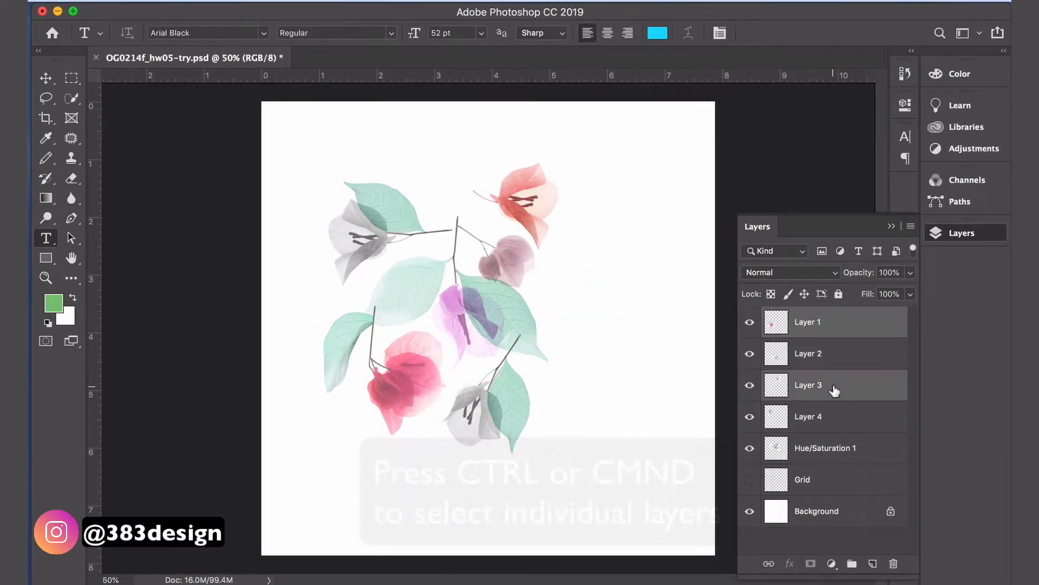
super+click(839, 429)
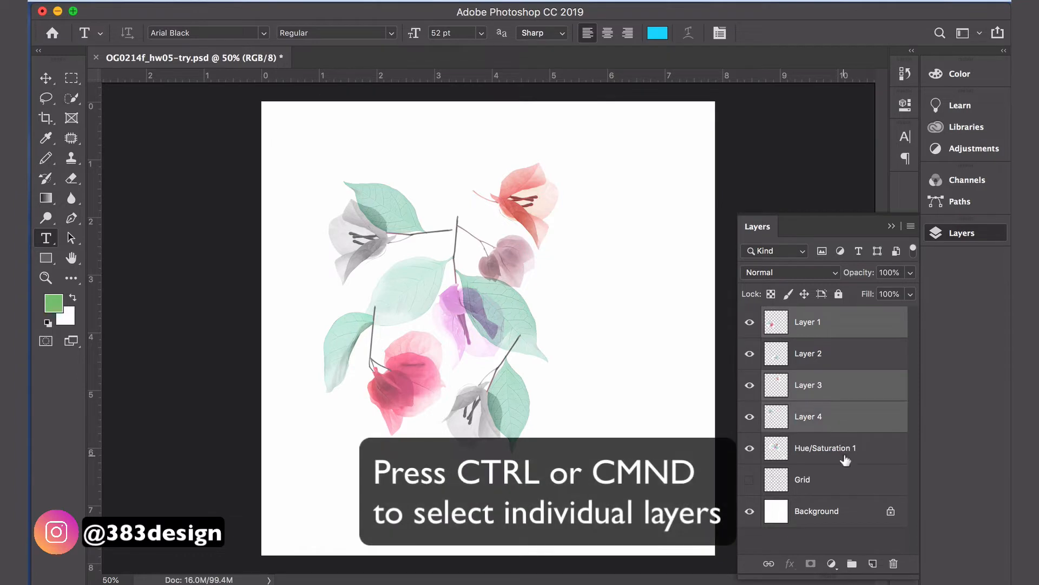
super+click(843, 453)
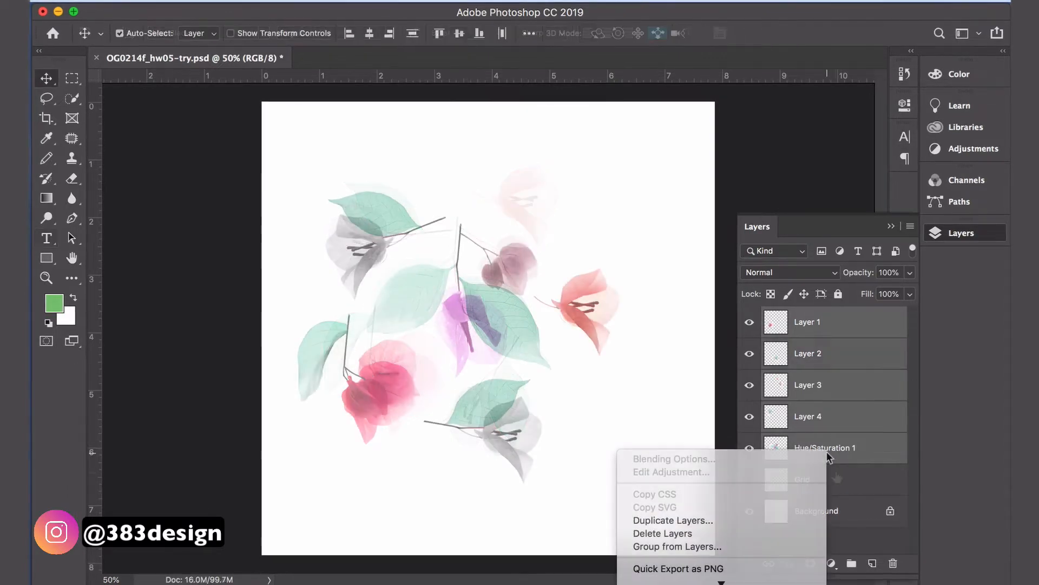
scroll(755, 556, down, 3)
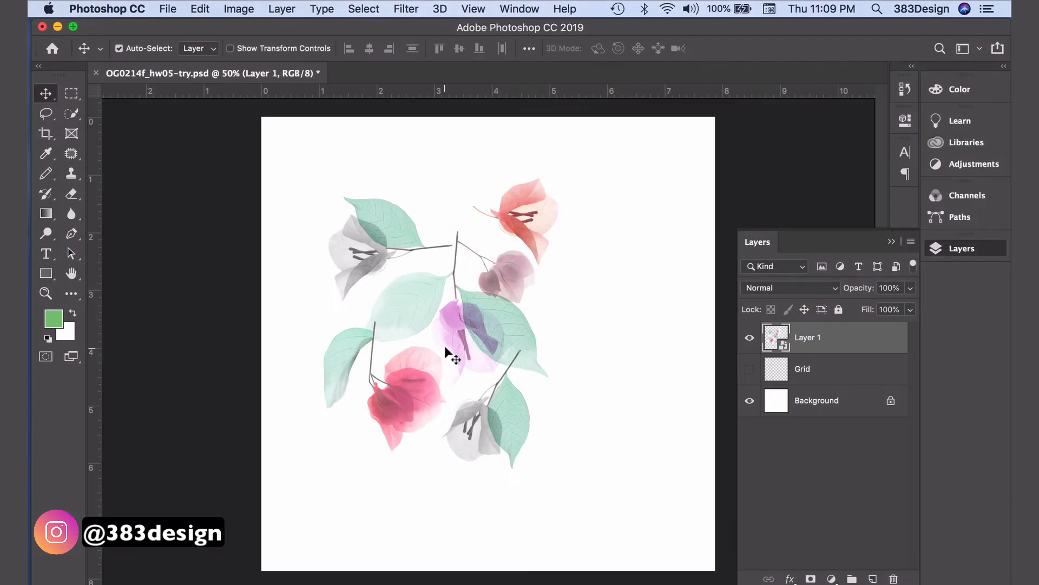
Check the 2362 px document size and nudge the bouquet sideways on the canvas
click(231, 10)
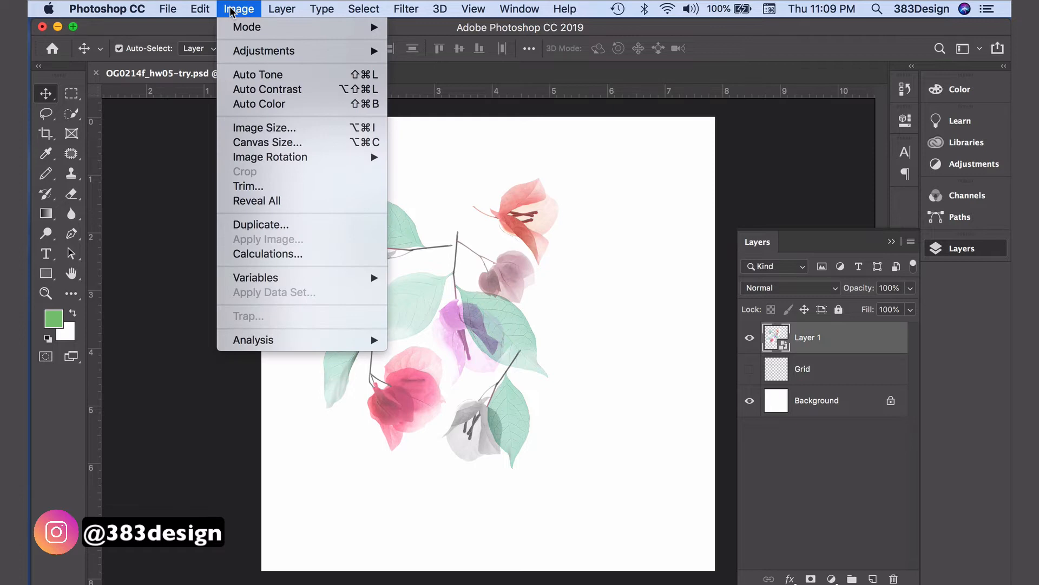
click(267, 130)
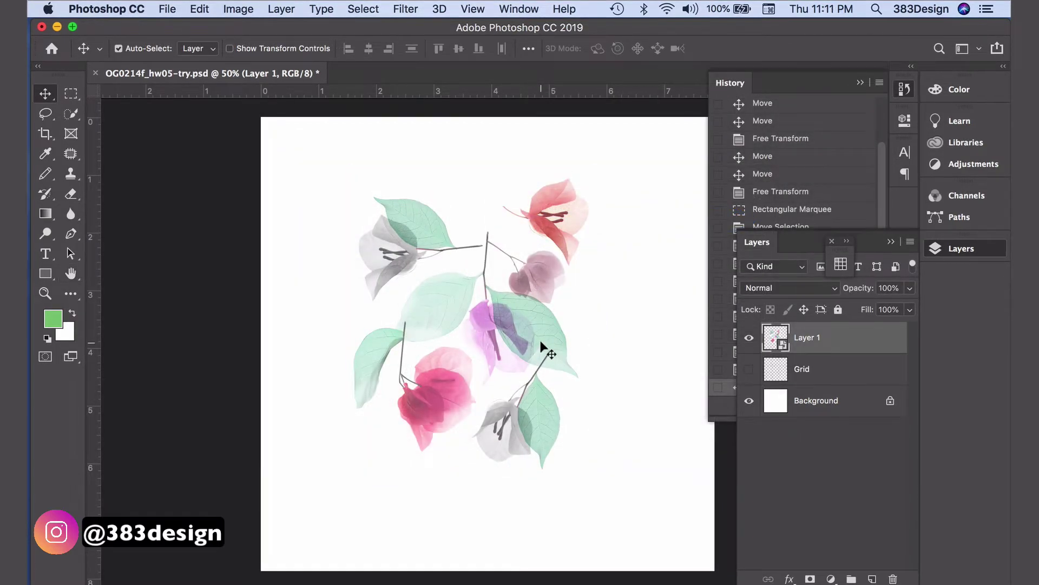
key(ctrl+t)
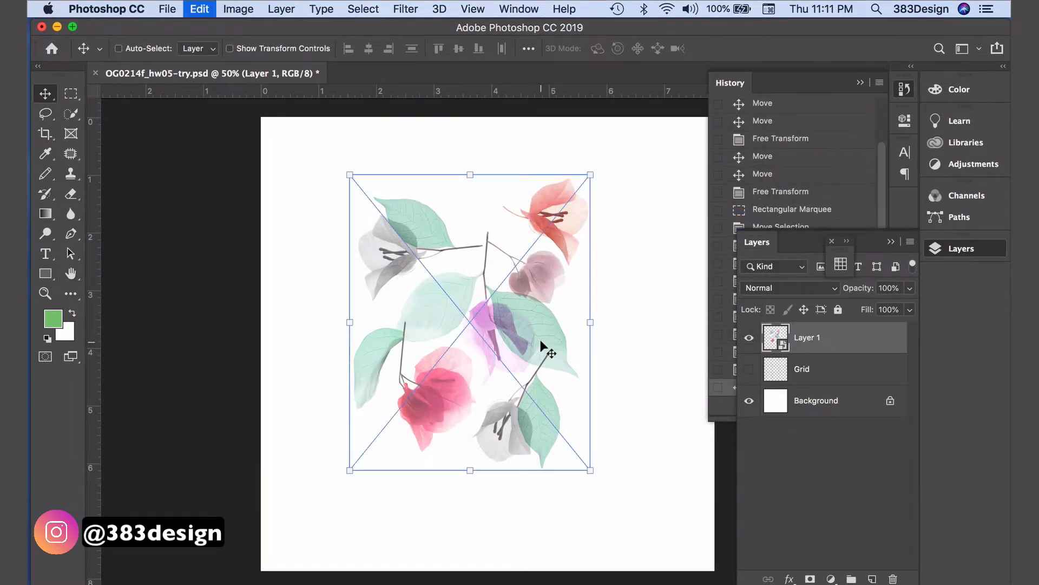
drag(507, 326, 520, 335)
key(Return)
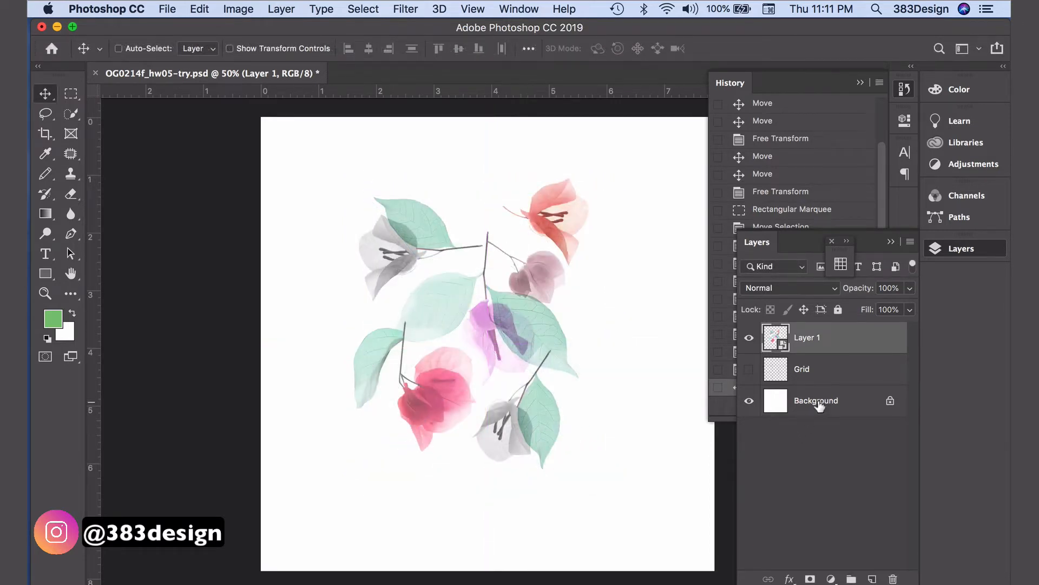
Align the bouquet to the canvas's horizontal and vertical centres and duplicate Layer 1
super+click(819, 404)
click(368, 49)
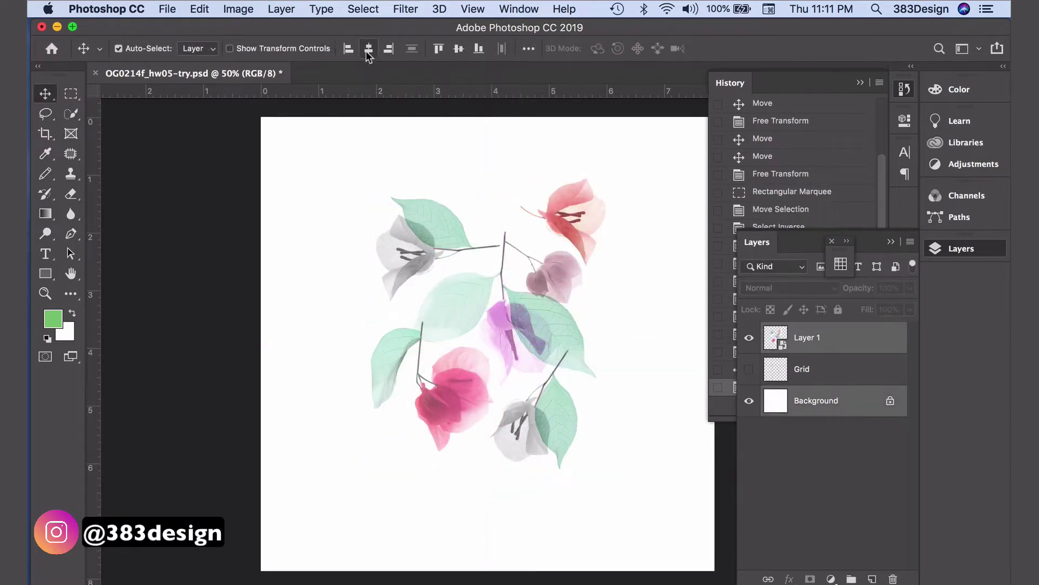
click(461, 49)
click(804, 337)
mouse_move(804, 337)
mouse_down()
mouse_move(852, 564)
mouse_move(875, 578)
mouse_up()
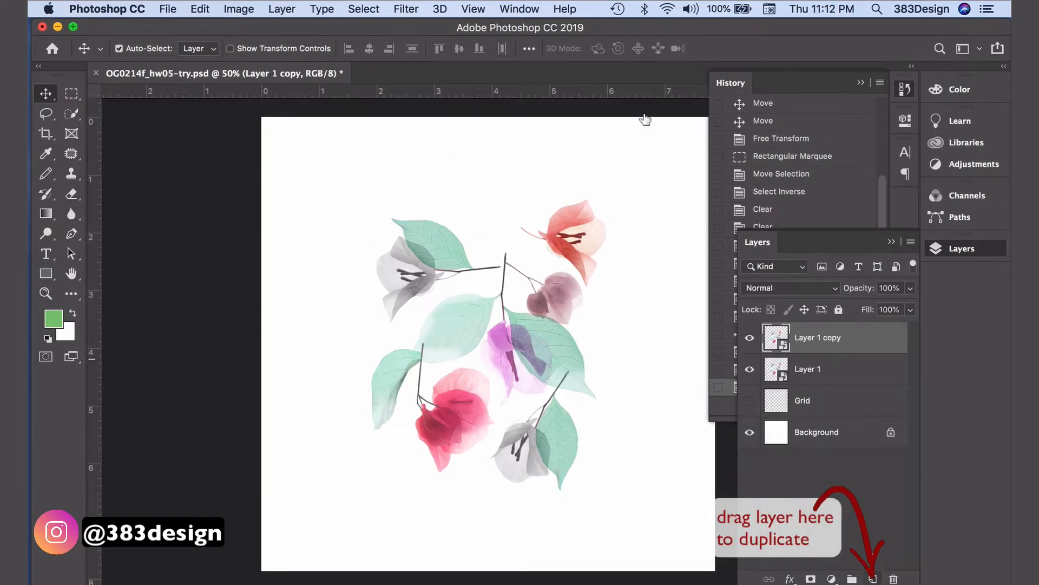
Apply an Offset filter of 0 horizontal, 1101 vertical with wrap-around to Layer 1 copy
click(409, 10)
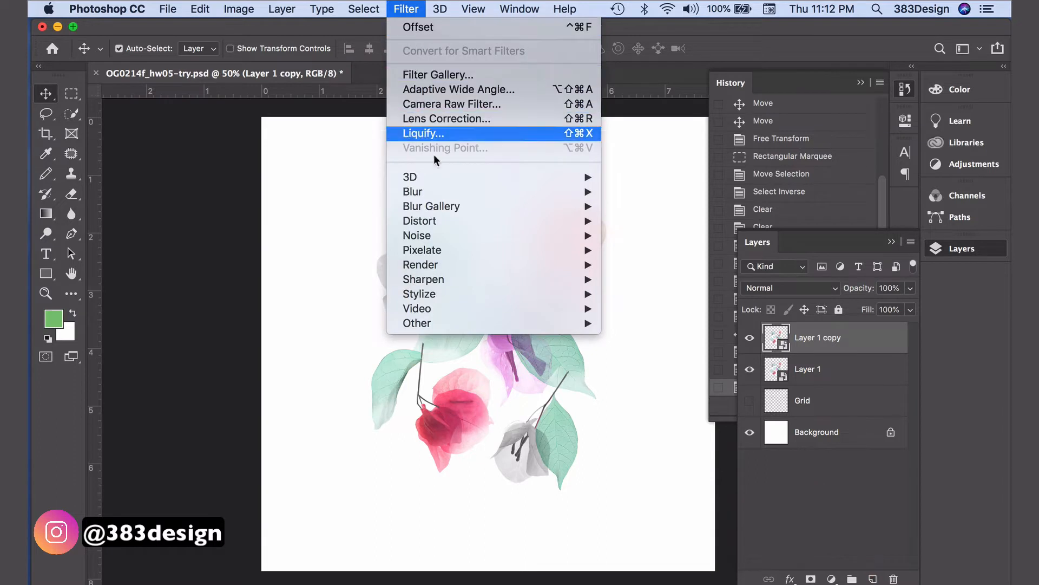
mouse_move(455, 324)
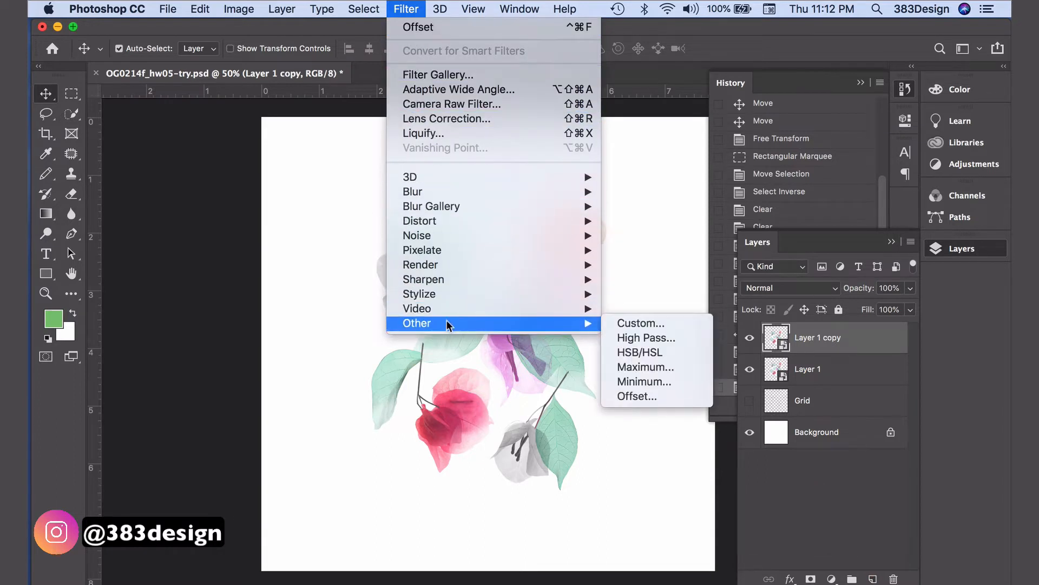
click(645, 396)
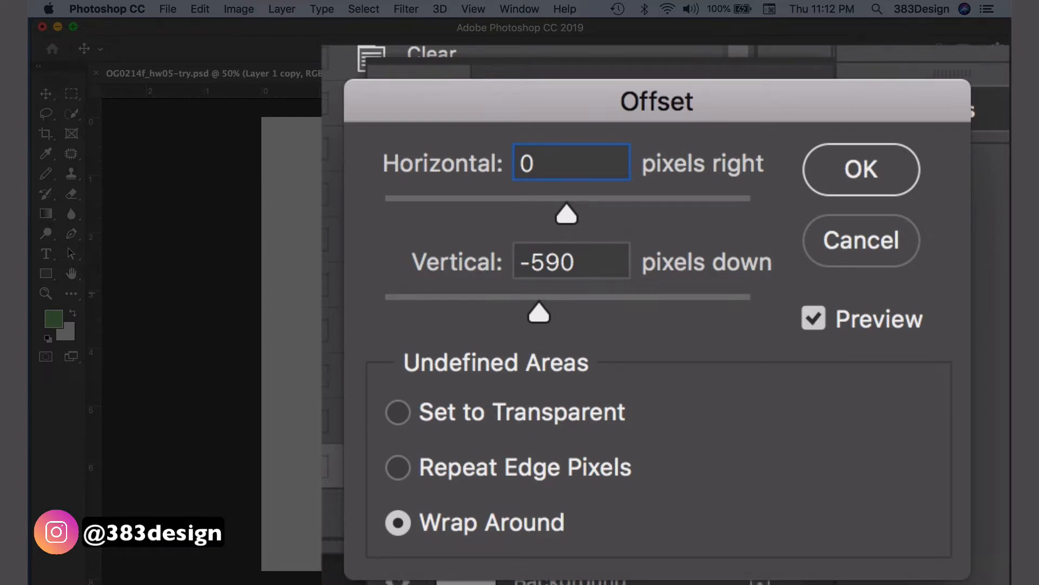
key(Tab)
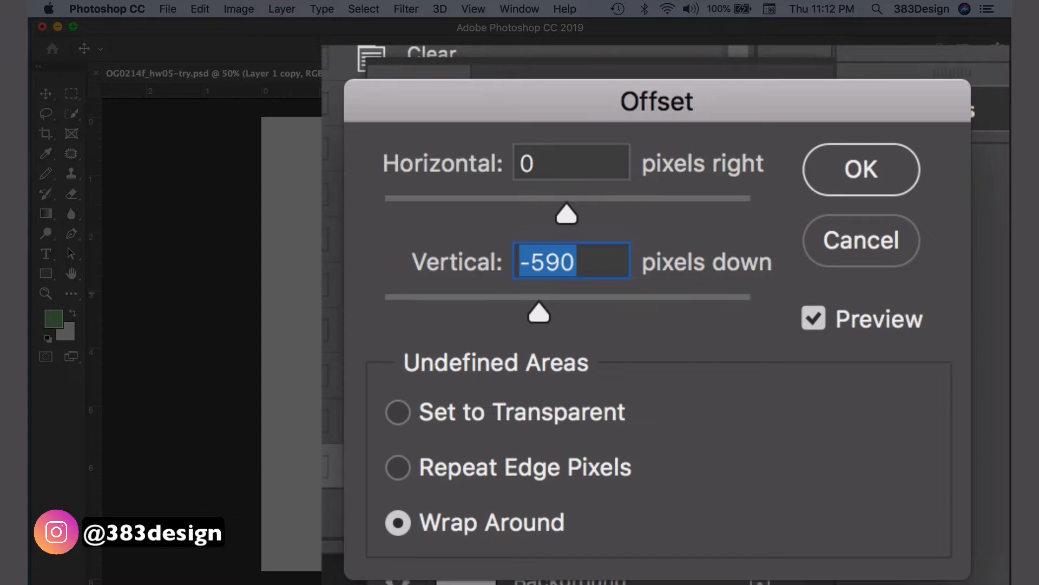
text(11)
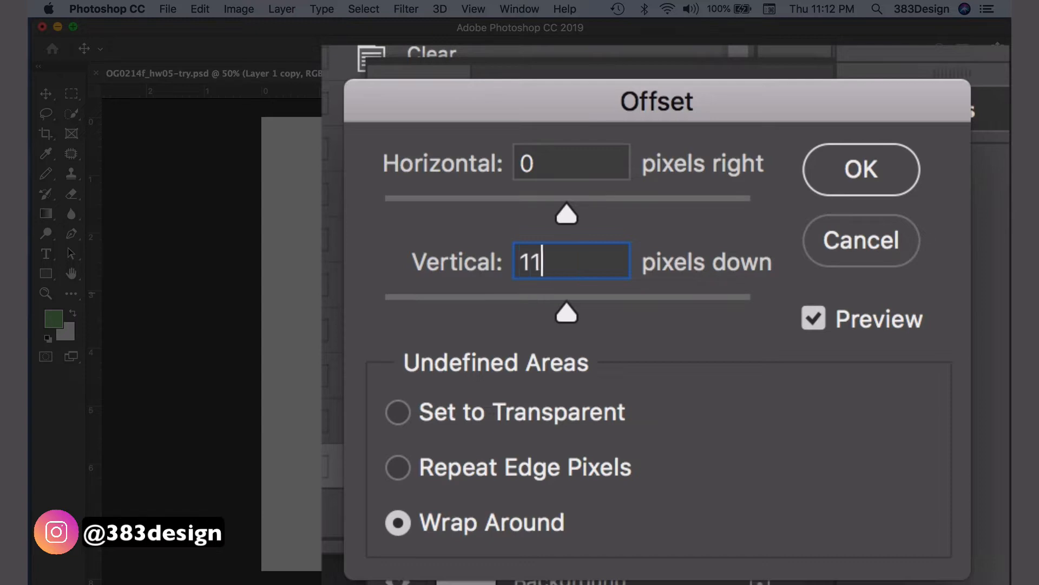
text(01)
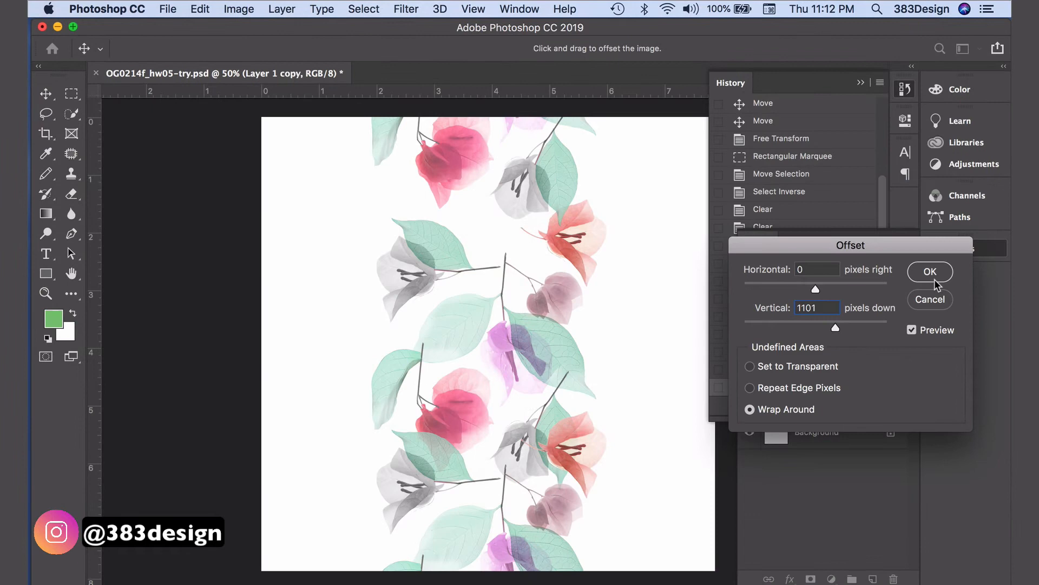
click(930, 273)
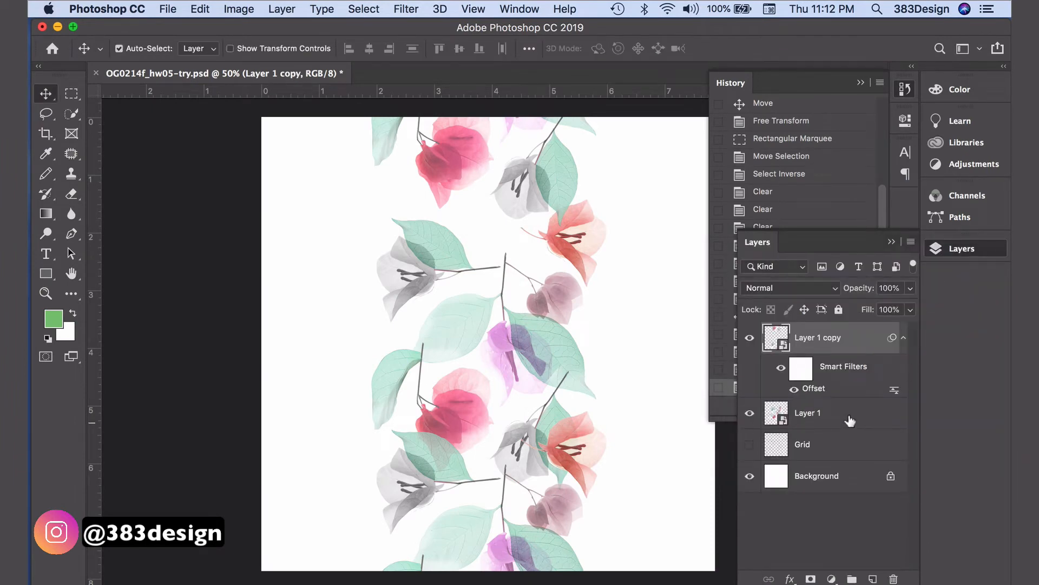
Offset a second copy 1101 px right and 590 px down with wrap-around, then duplicate Layer 1 again
drag(850, 421, 874, 579)
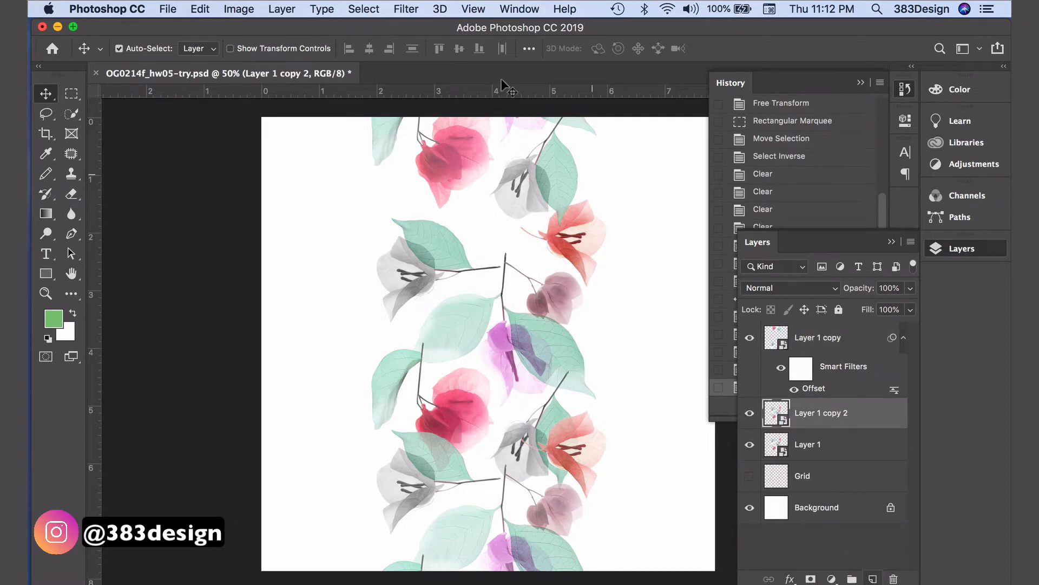
click(407, 9)
click(414, 26)
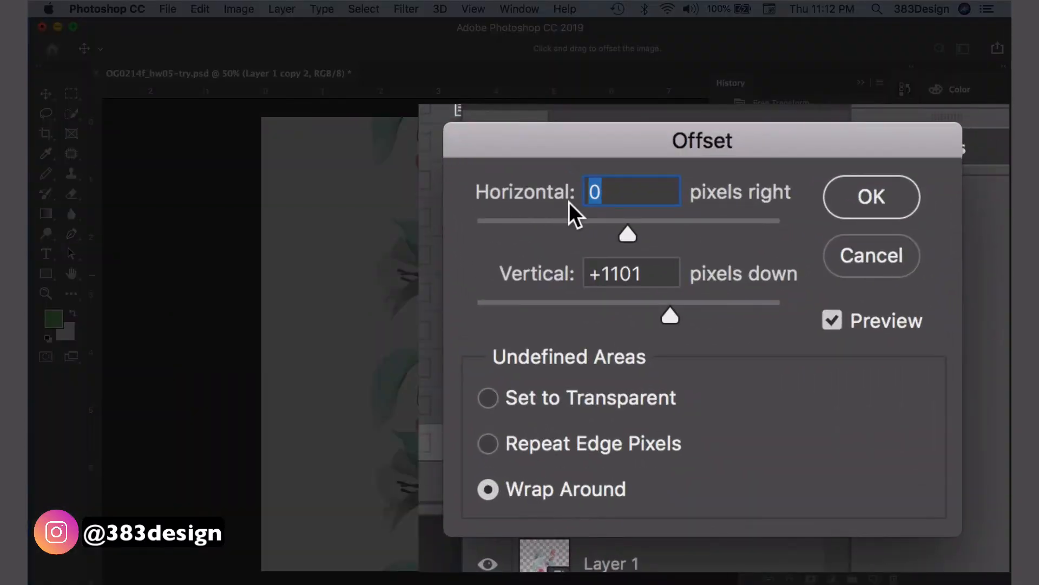
text(110)
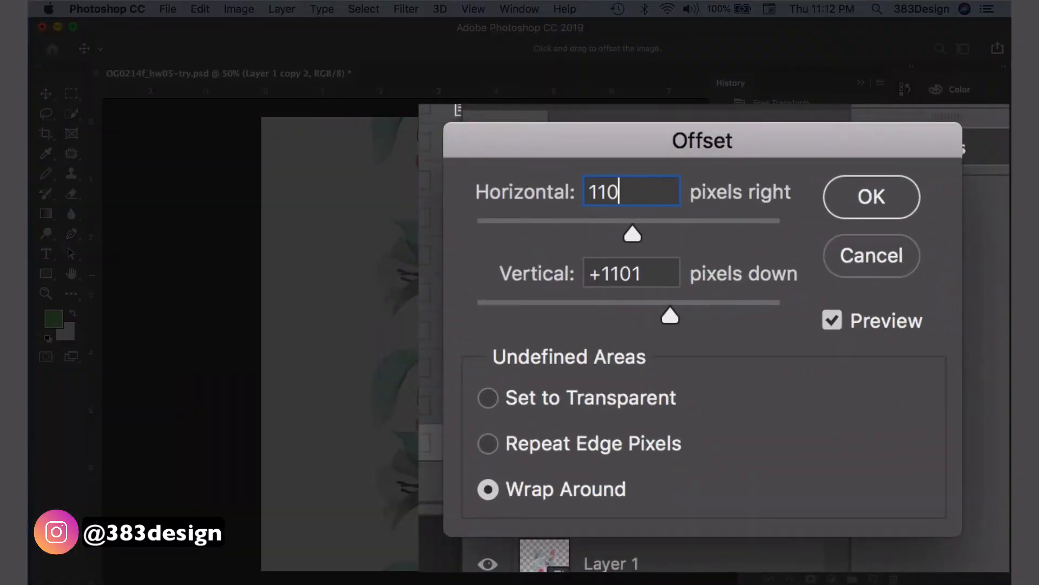
text(1)
key(Tab)
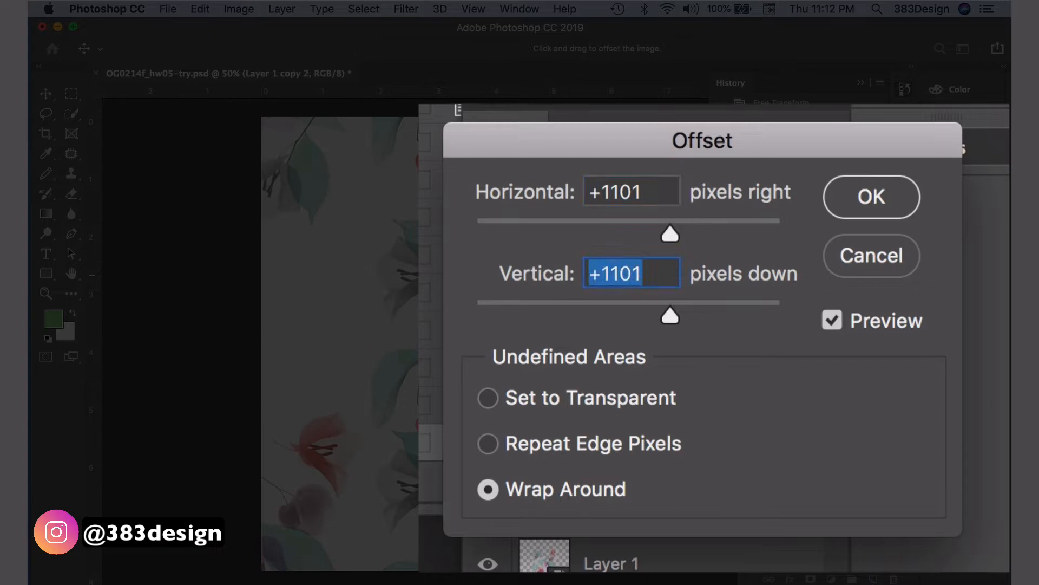
text(59)
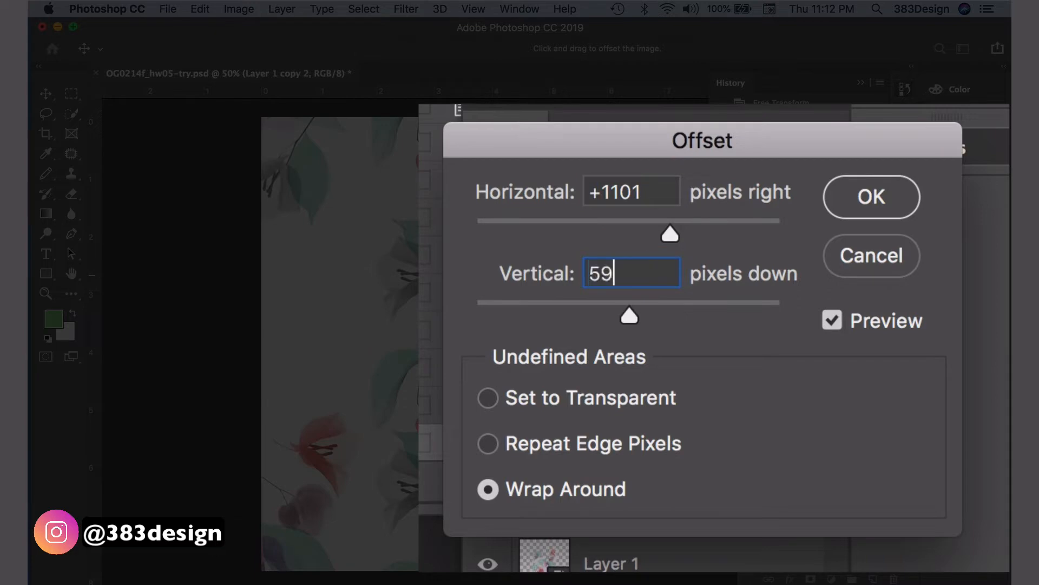
text(0)
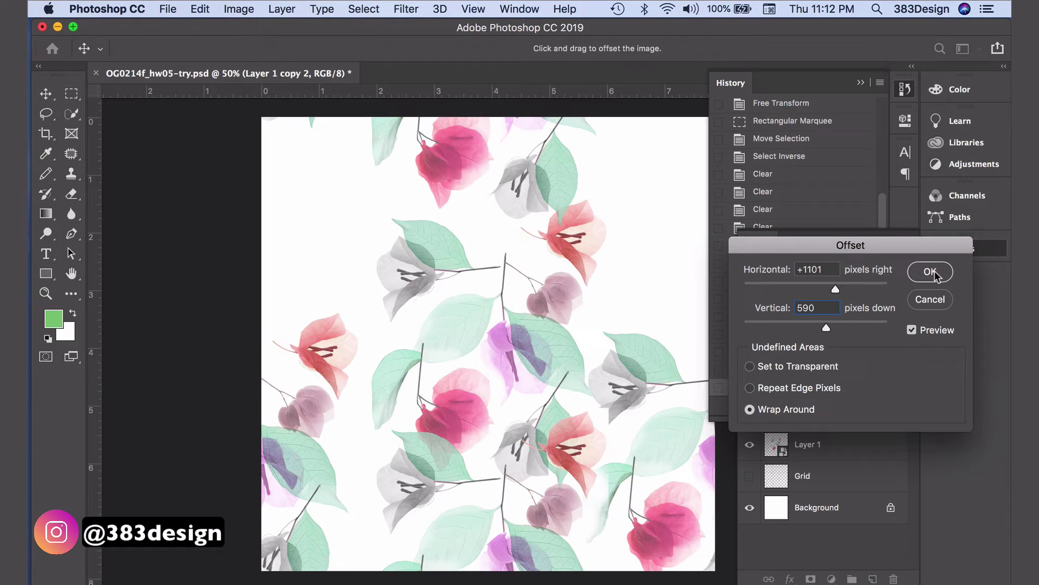
click(931, 274)
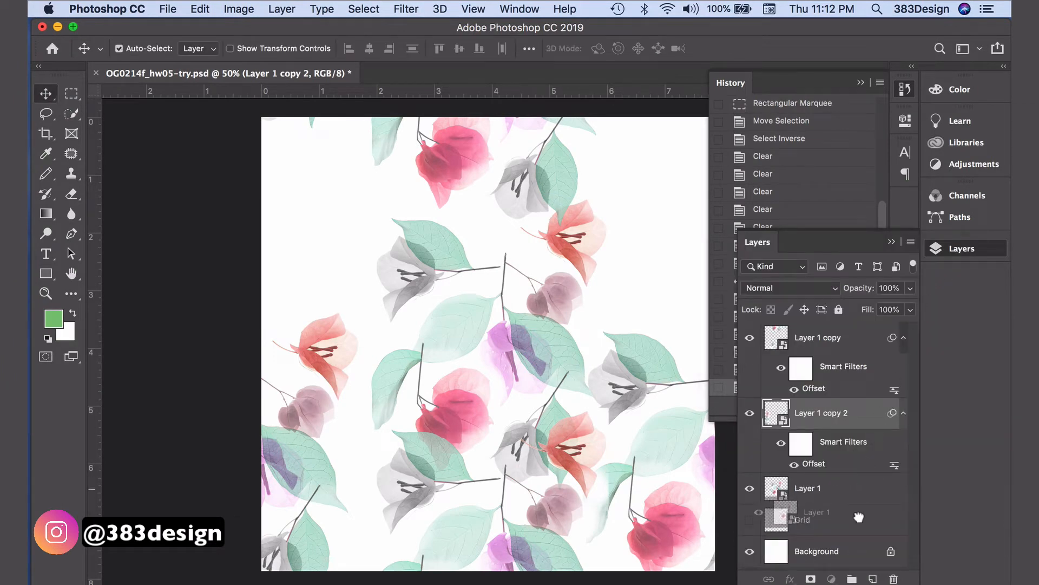
drag(859, 517, 879, 582)
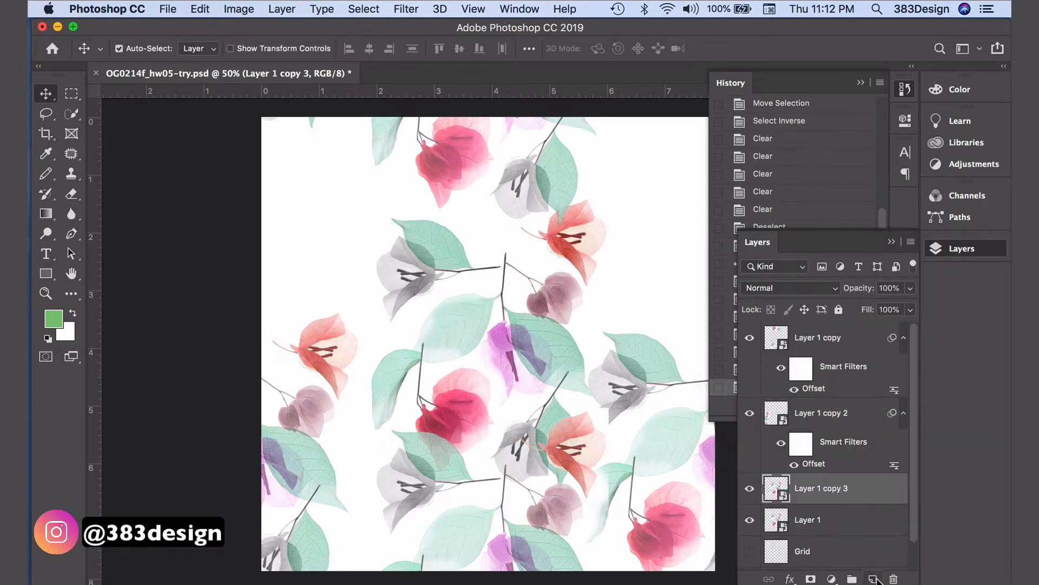
Bring up the Offset filter settings for Layer 1 copy 3
click(416, 11)
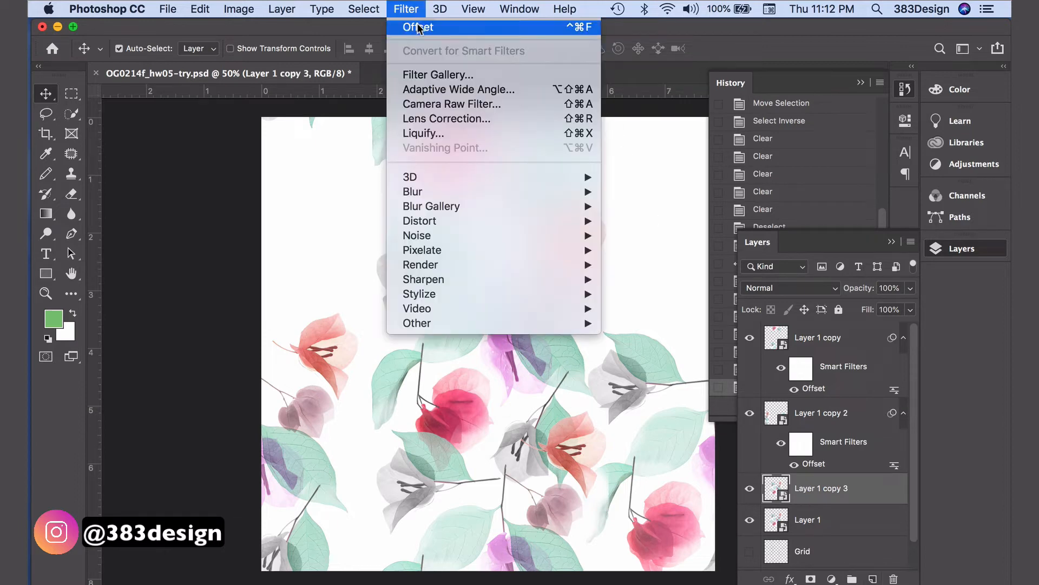
click(418, 28)
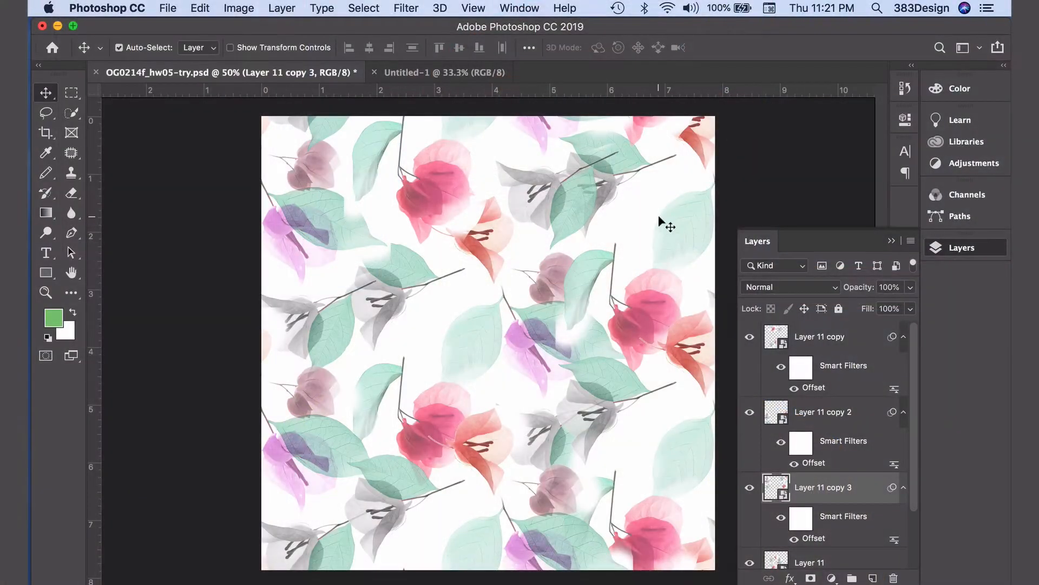
Select the whole tile and start Define Pattern to name it after the file
key(super+a)
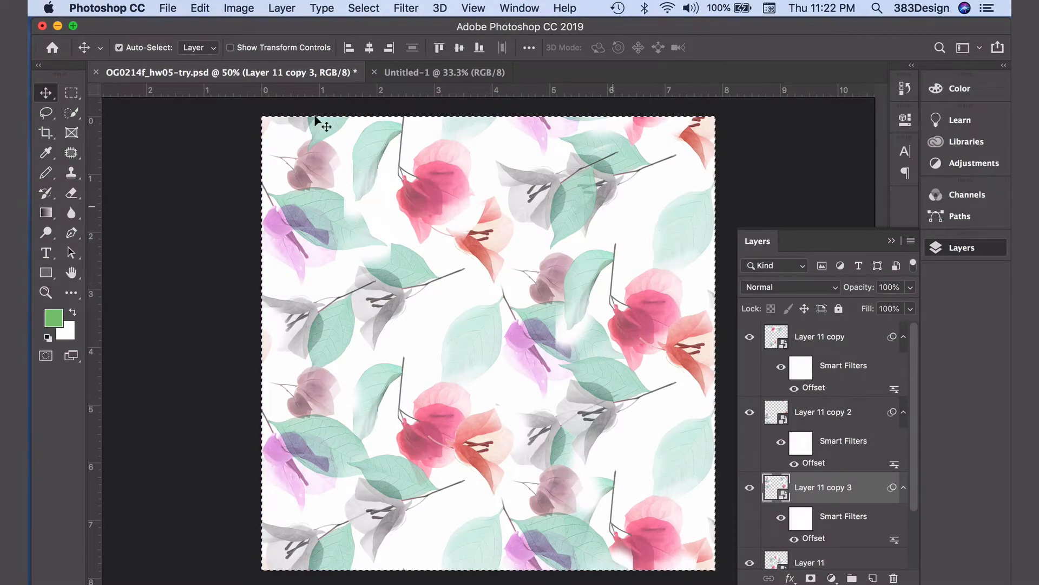
click(208, 11)
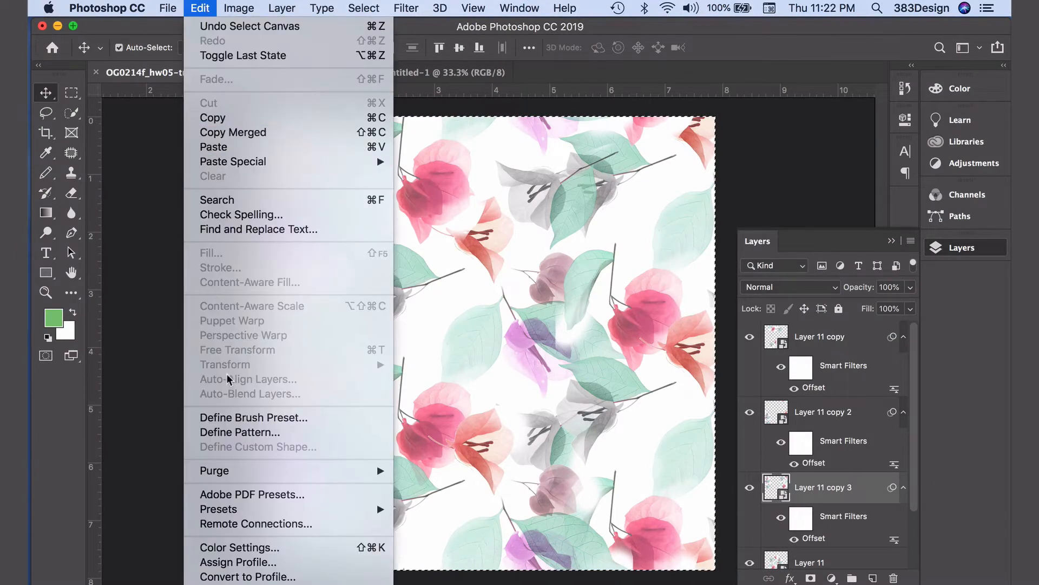
click(248, 437)
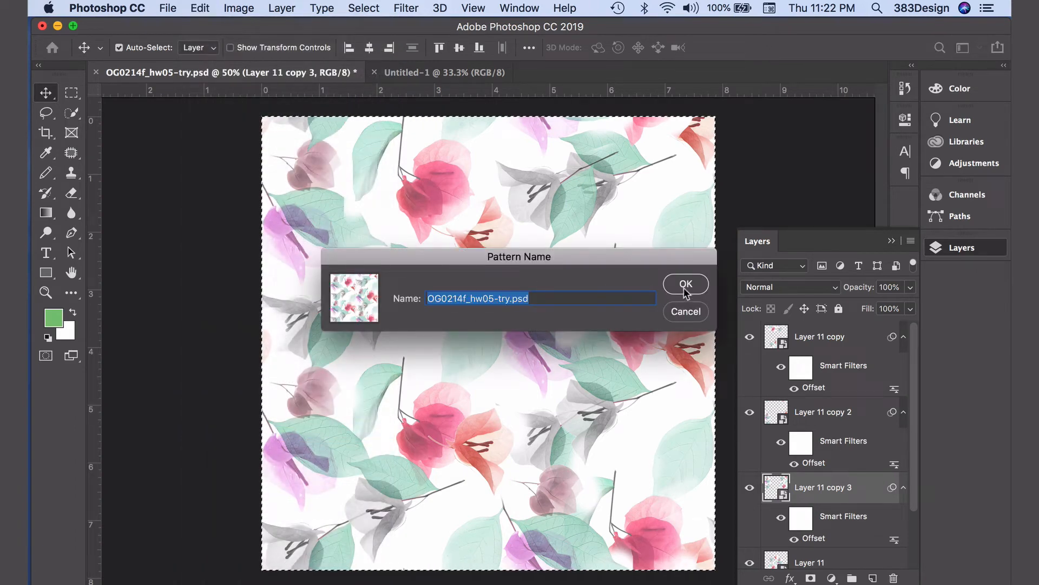
Confirm the new pattern and add a Pattern Fill 1 layer of it to Untitled-1
click(686, 286)
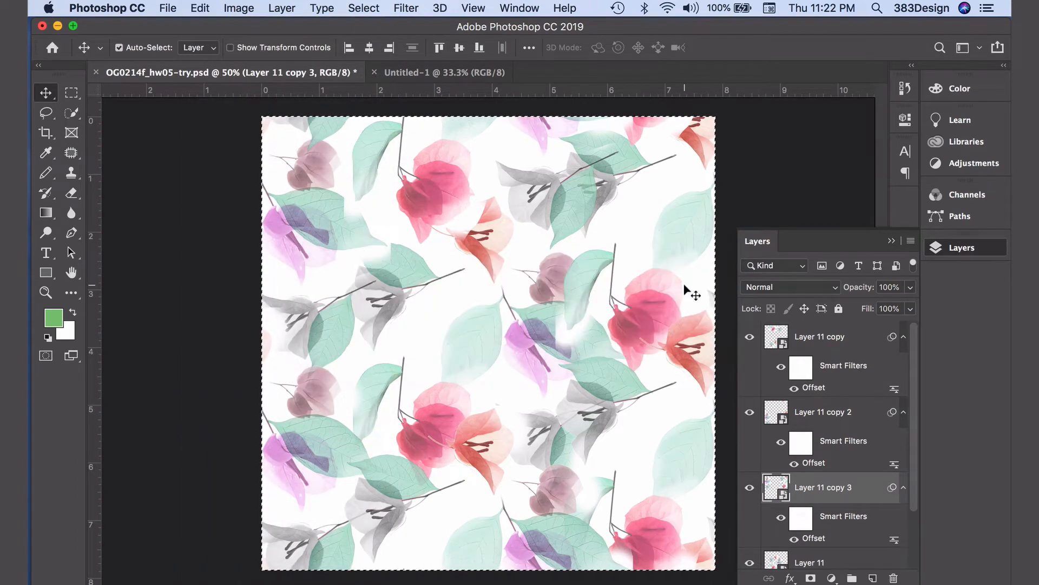
click(455, 78)
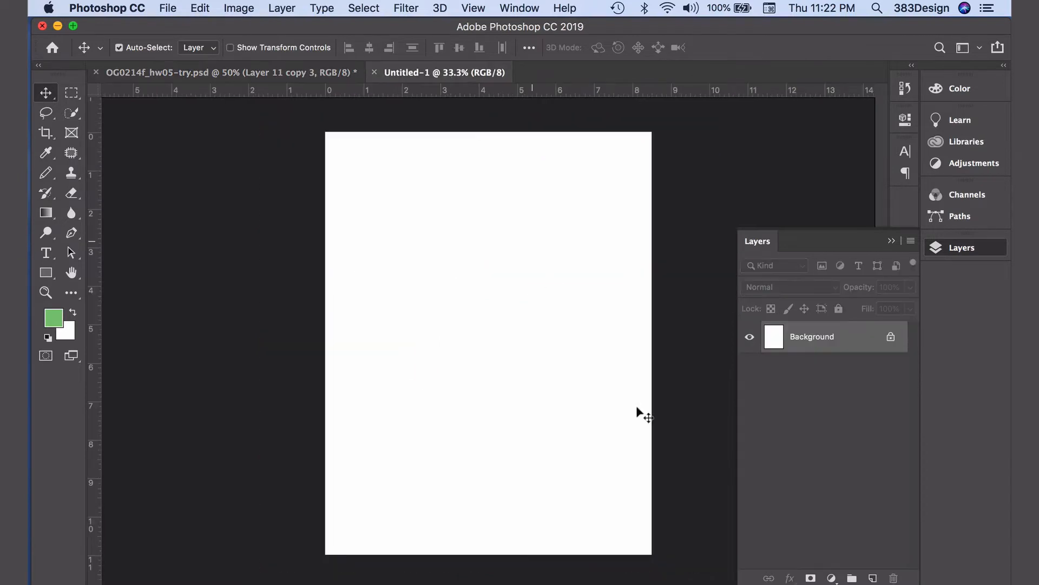
click(830, 580)
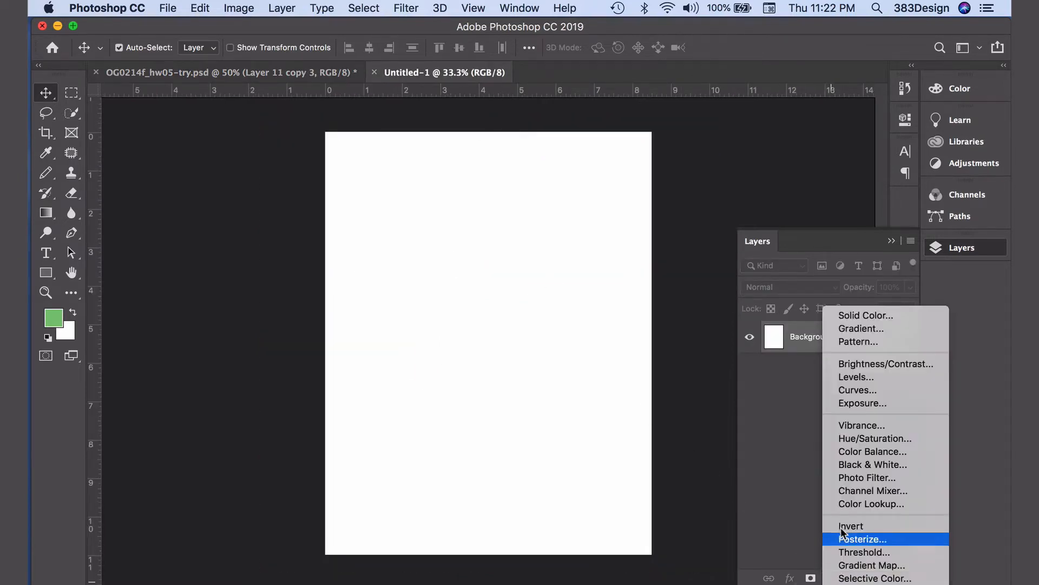
click(858, 341)
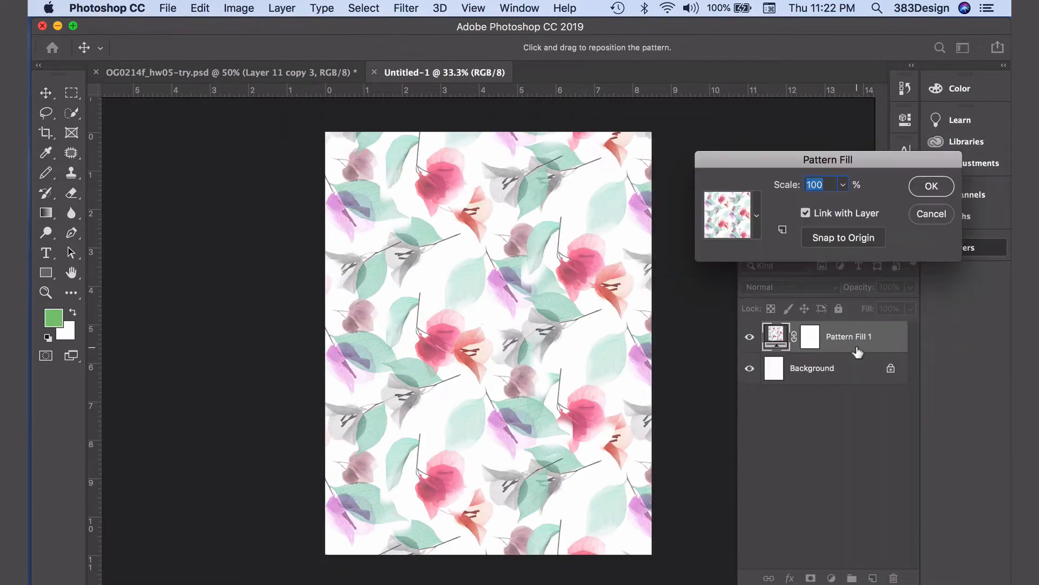
click(932, 188)
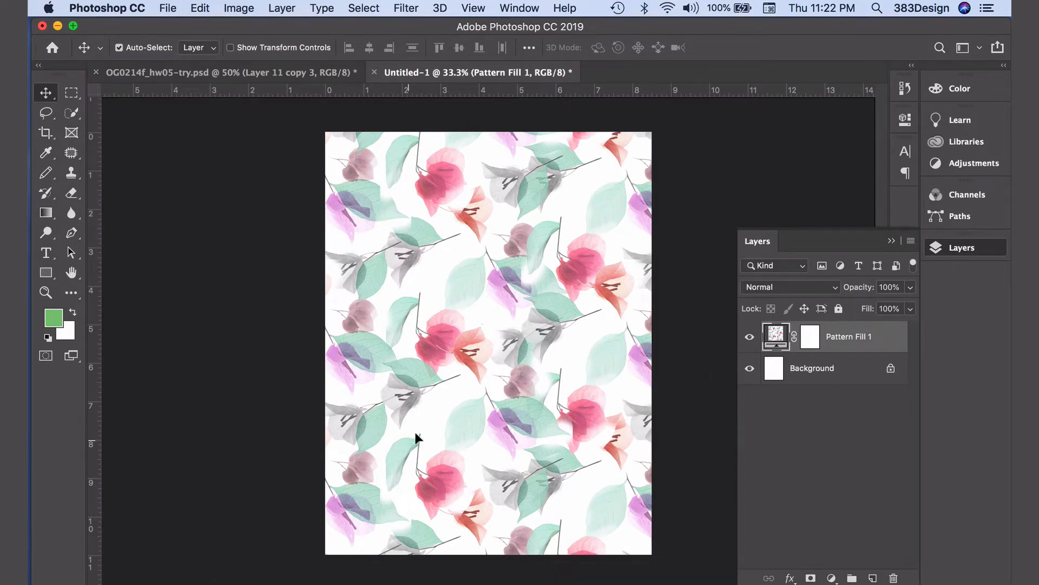
Shift and zoom the pattern fill, then edit the bouquet smart object from the tile document
mouse_move(416, 439)
mouse_down()
mouse_move(493, 394)
mouse_move(459, 396)
mouse_up()
key(super+plus)
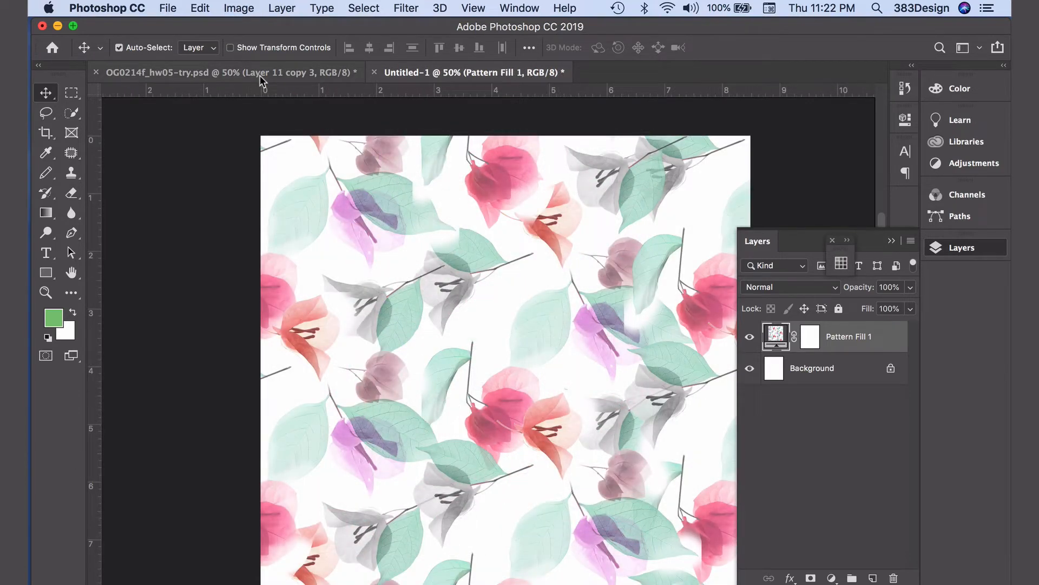
click(262, 74)
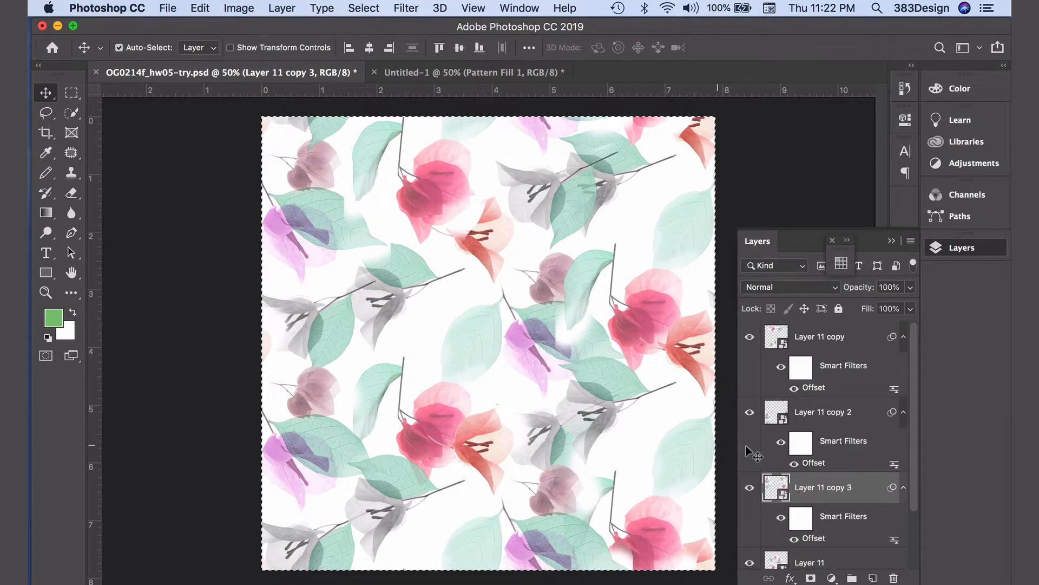
double_click(783, 348)
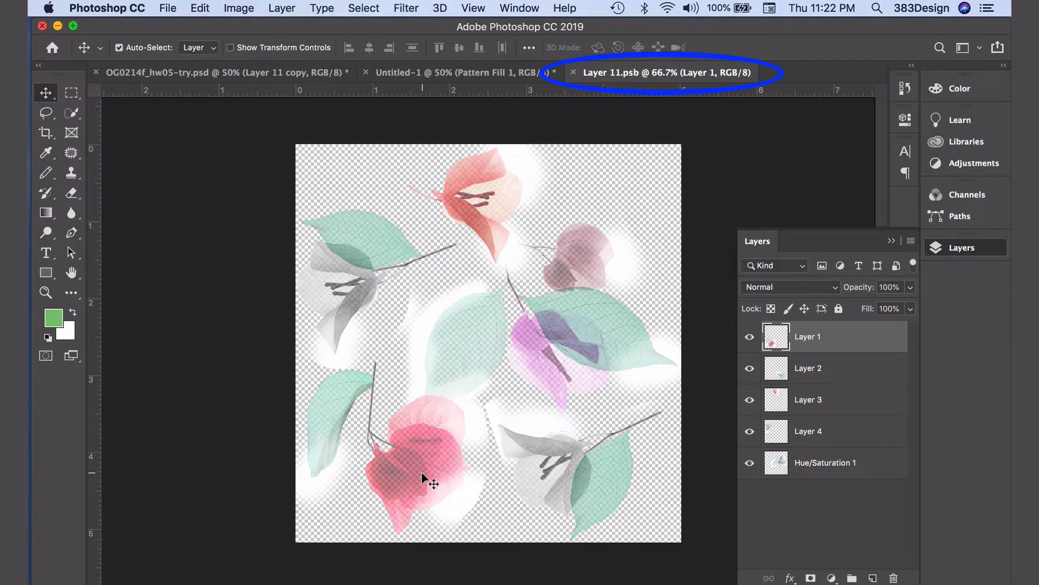
Shrink, rotate and move the pink flower up-left in the motif
key(super+t)
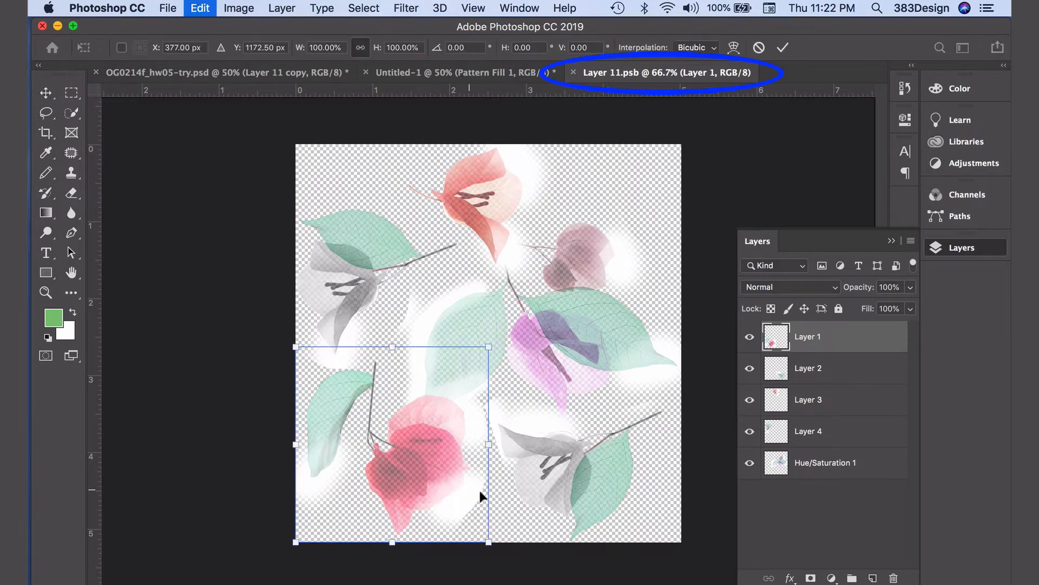
mouse_move(482, 537)
mouse_down()
mouse_move(471, 487)
mouse_move(488, 389)
mouse_up()
drag(401, 459, 382, 423)
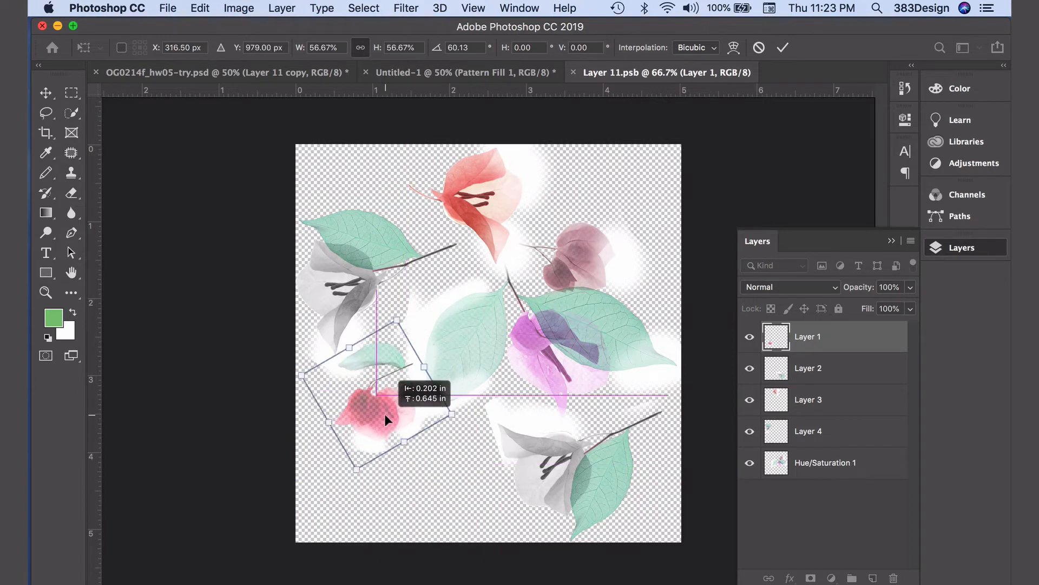
key(Return)
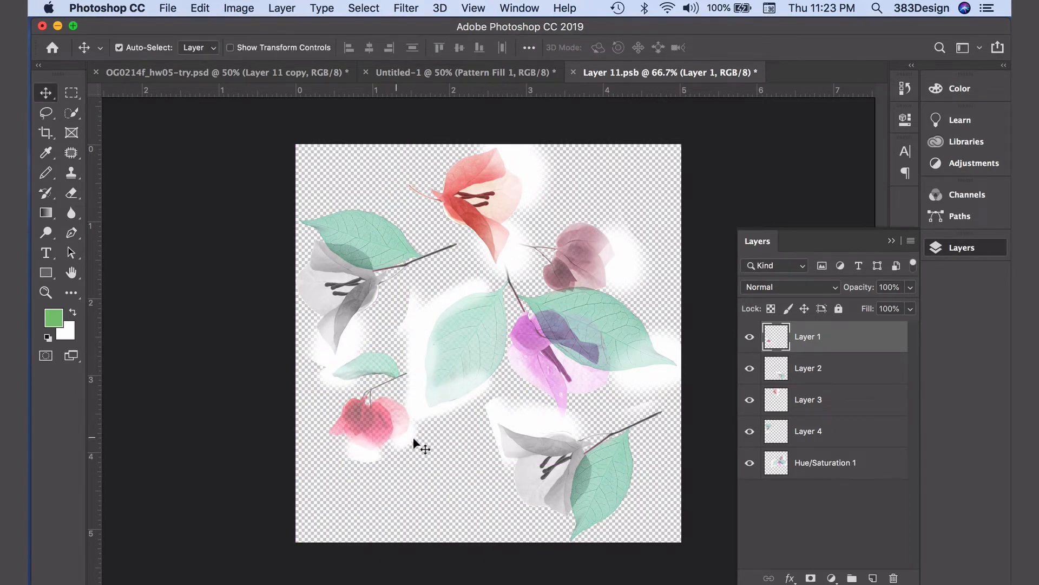
Duplicate the pink flower as a smaller copy near the top flowers and save the motif
drag(845, 342, 873, 579)
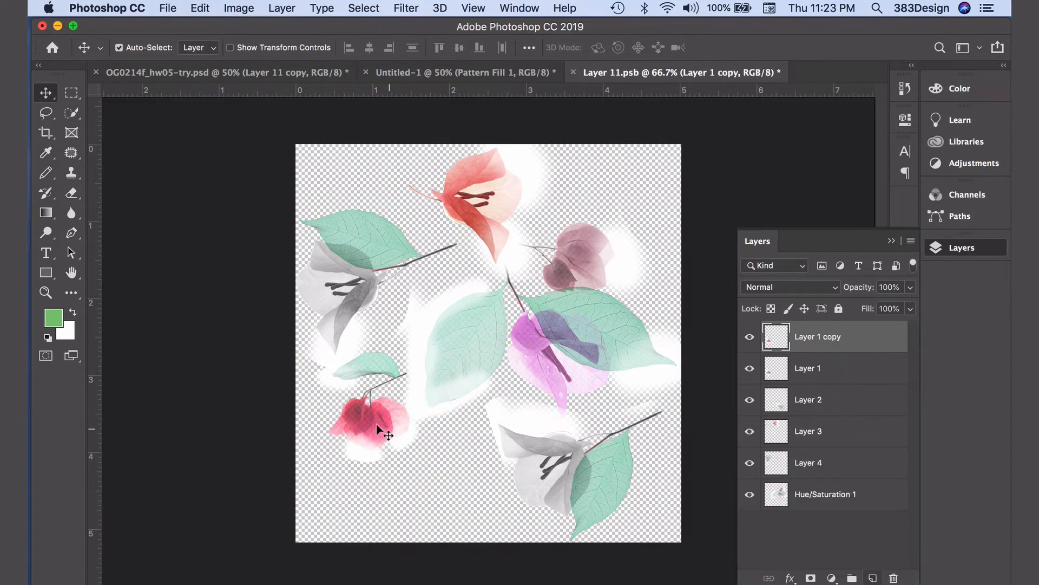
drag(382, 431, 496, 195)
key(ctrl+t)
mouse_move(569, 223)
mouse_down()
mouse_move(517, 202)
mouse_move(561, 206)
mouse_move(562, 220)
mouse_up()
key(Return)
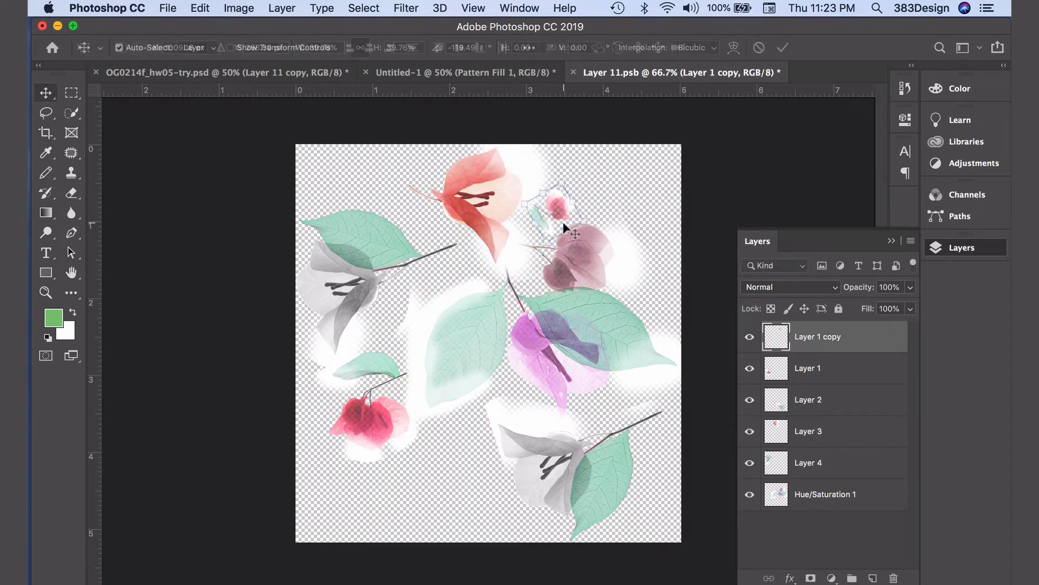
key(ctrl+s)
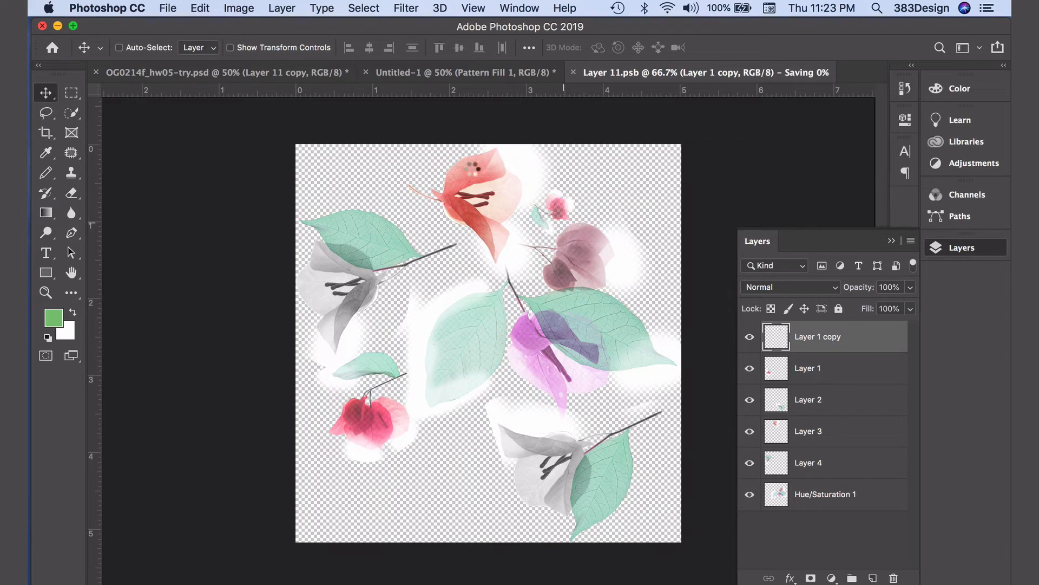
Float the motif window beside the tiled pattern document so both are visible
click(210, 72)
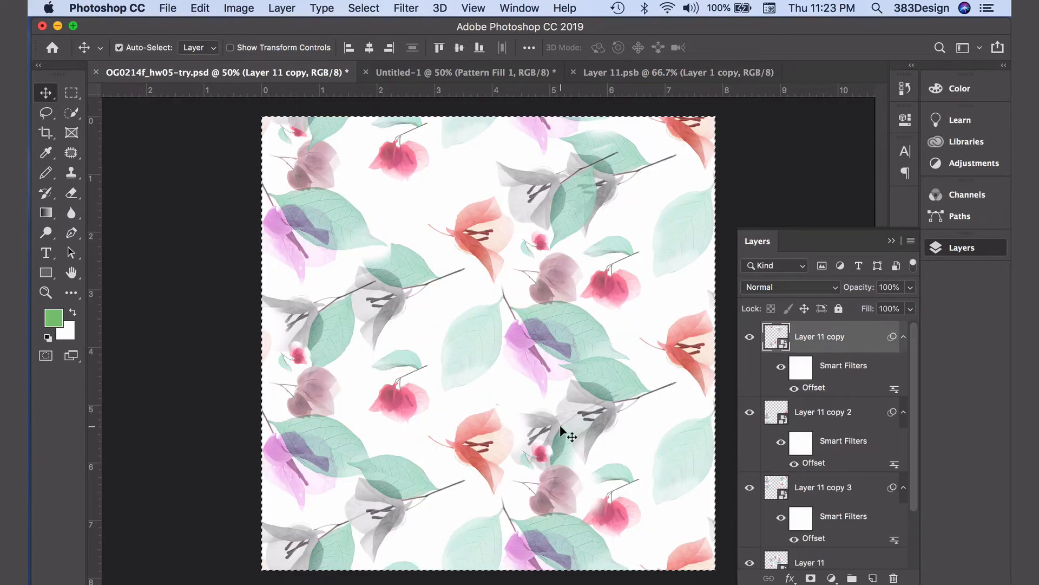
alt+click(627, 307)
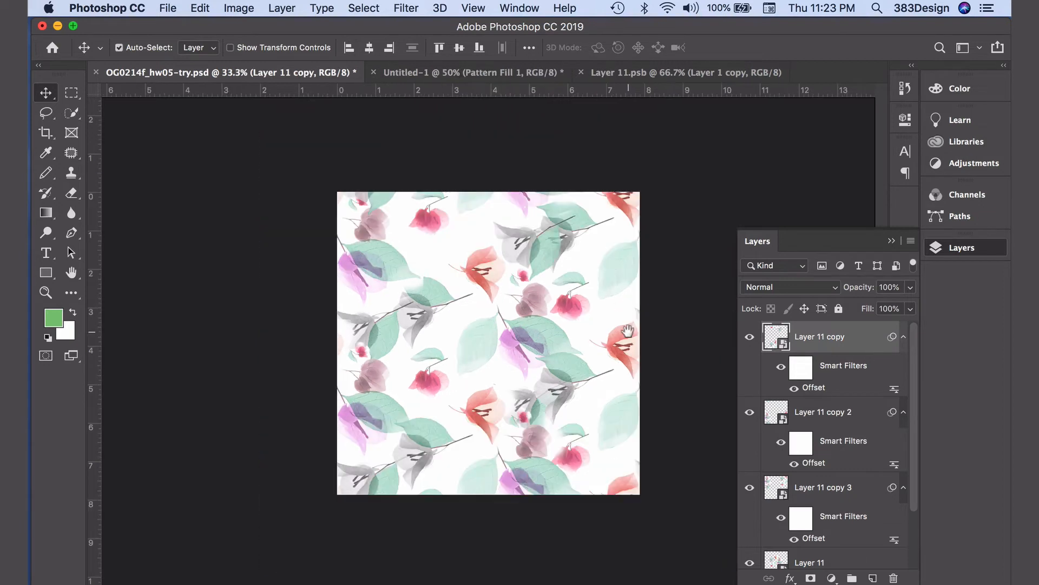
mouse_move(601, 73)
mouse_down()
mouse_move(687, 215)
mouse_move(687, 202)
mouse_up()
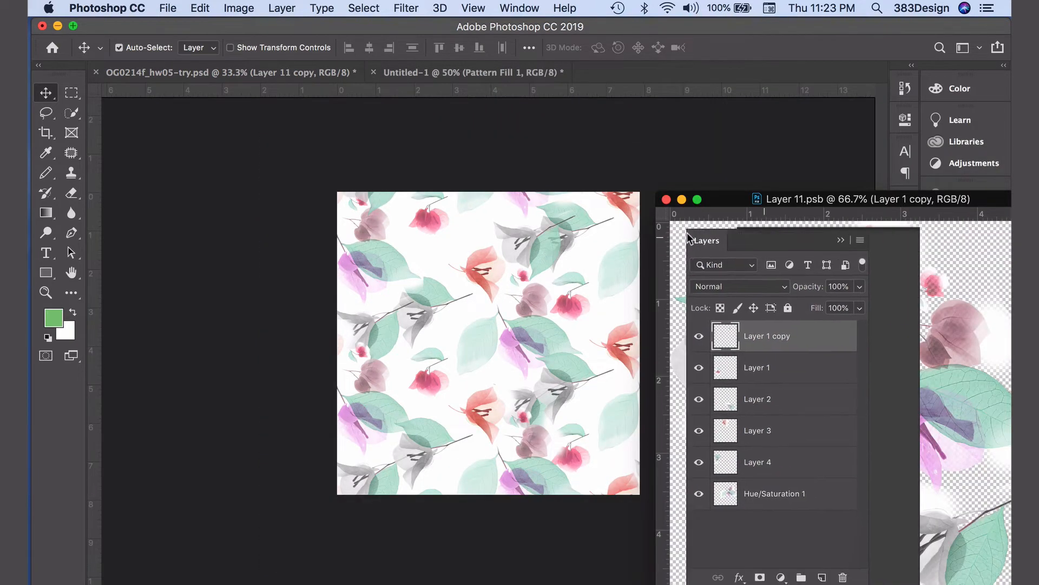
drag(785, 243, 173, 167)
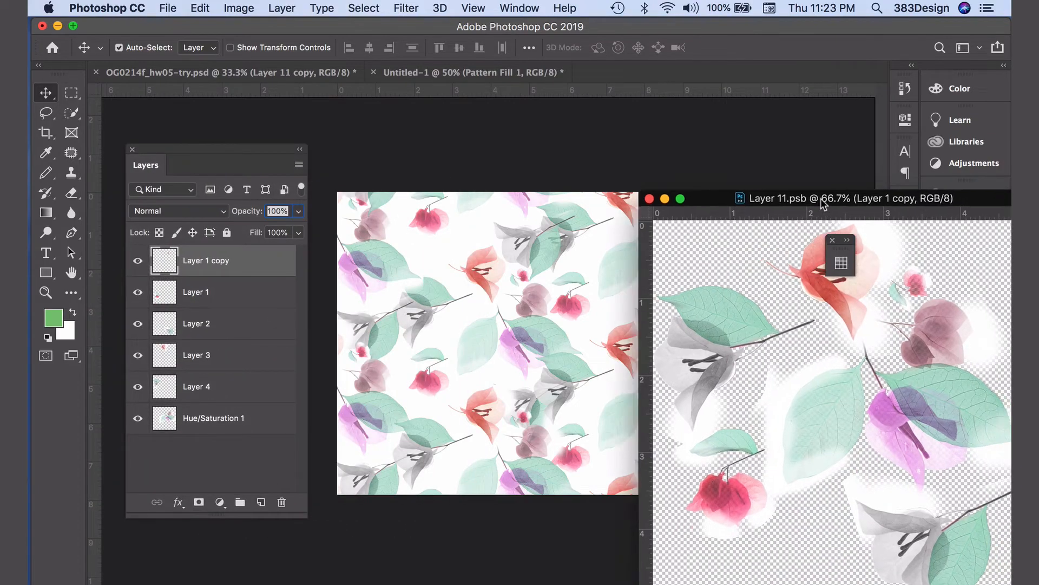
drag(870, 208, 784, 117)
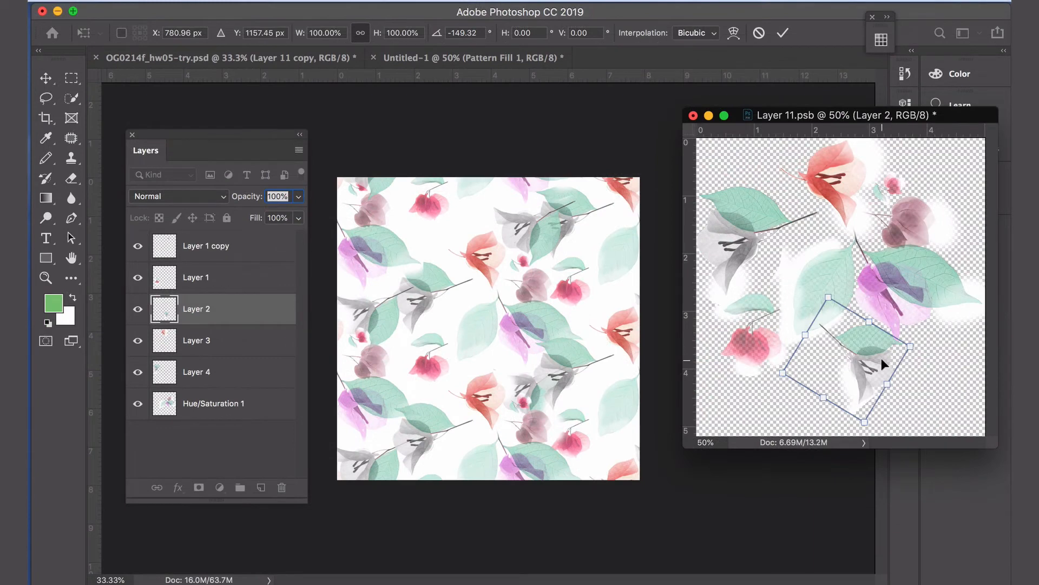
Commit the grey flower's rotation, save, then enlarge the pink flower by about half
key(Return)
key(ctrl+s)
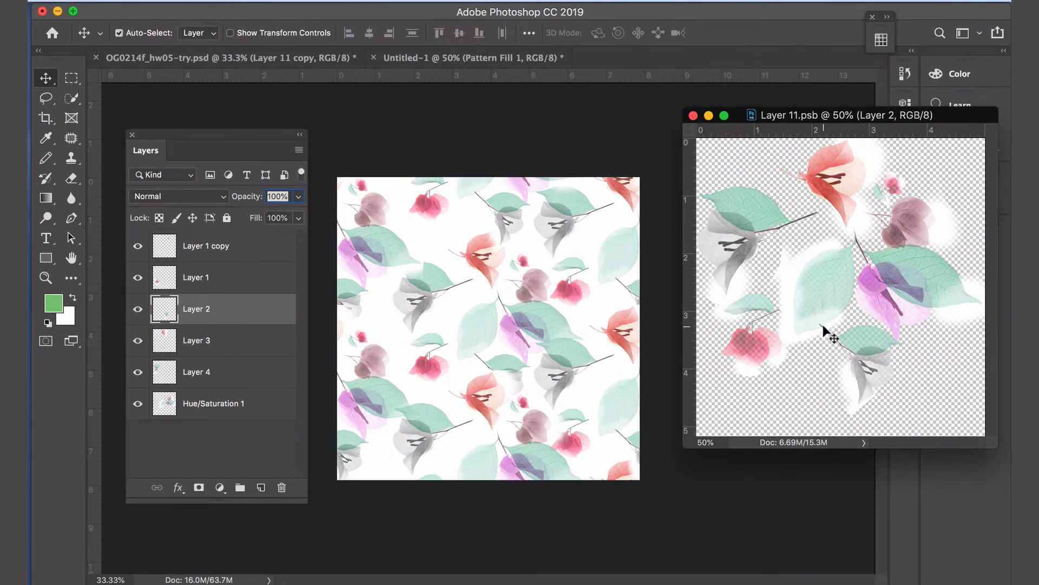
click(765, 359)
key(ctrl+t)
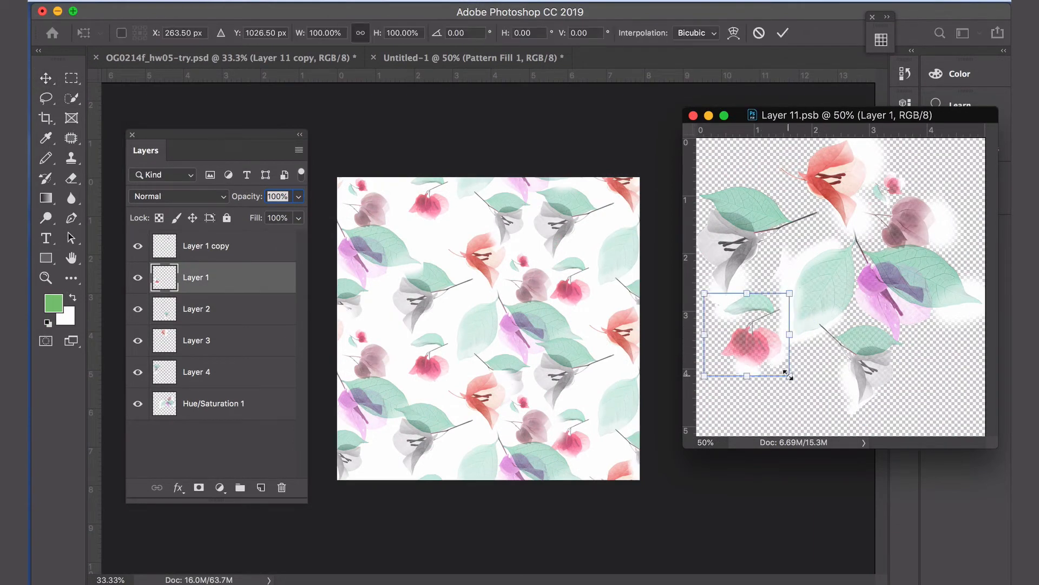
mouse_move(790, 375)
mouse_down()
mouse_move(833, 419)
mouse_move(757, 385)
mouse_up()
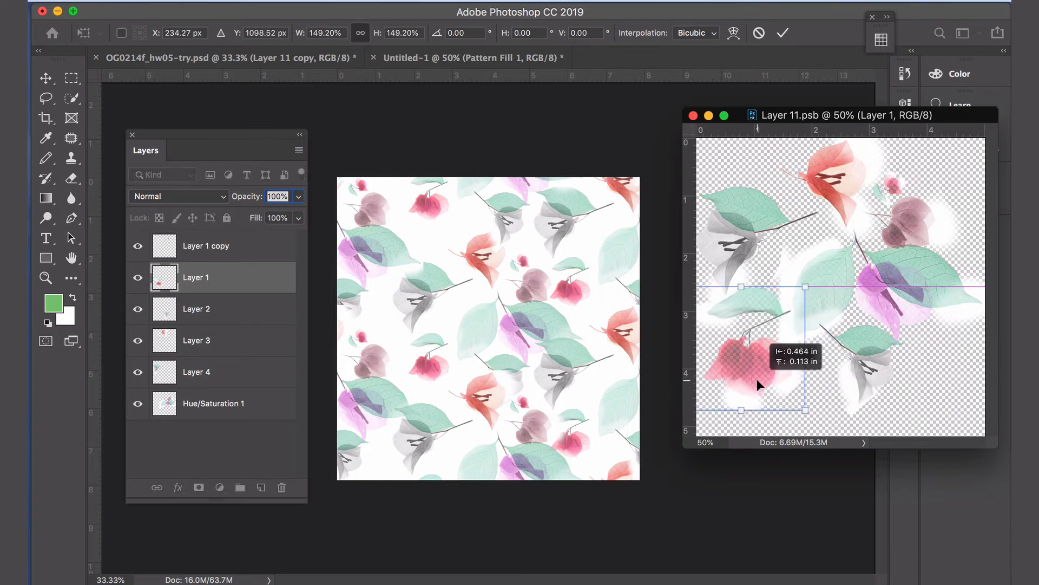
key(Return)
Save the edited tile and define it as a new pattern with the default name
key(ctrl+s)
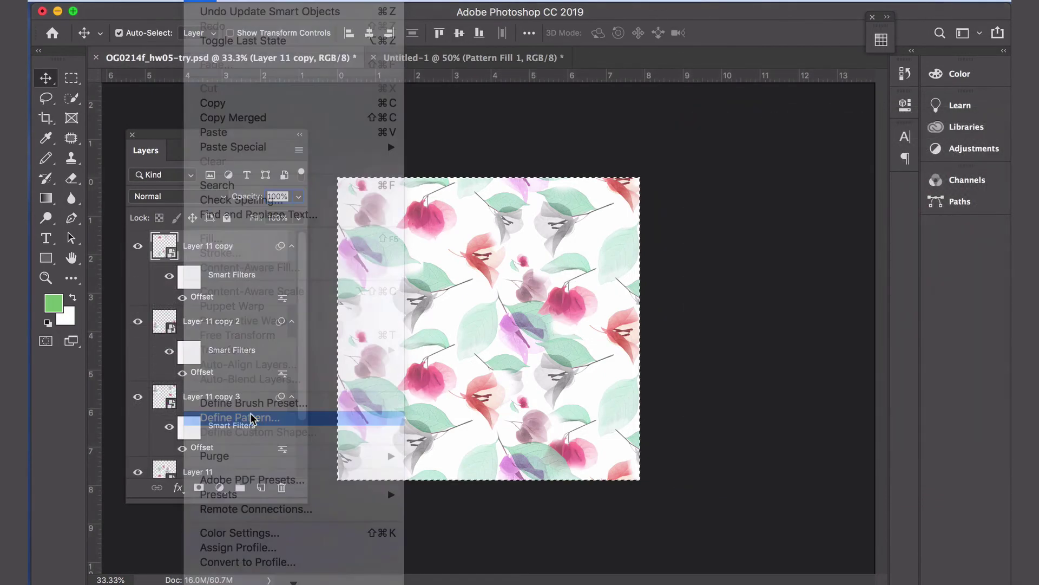
click(254, 417)
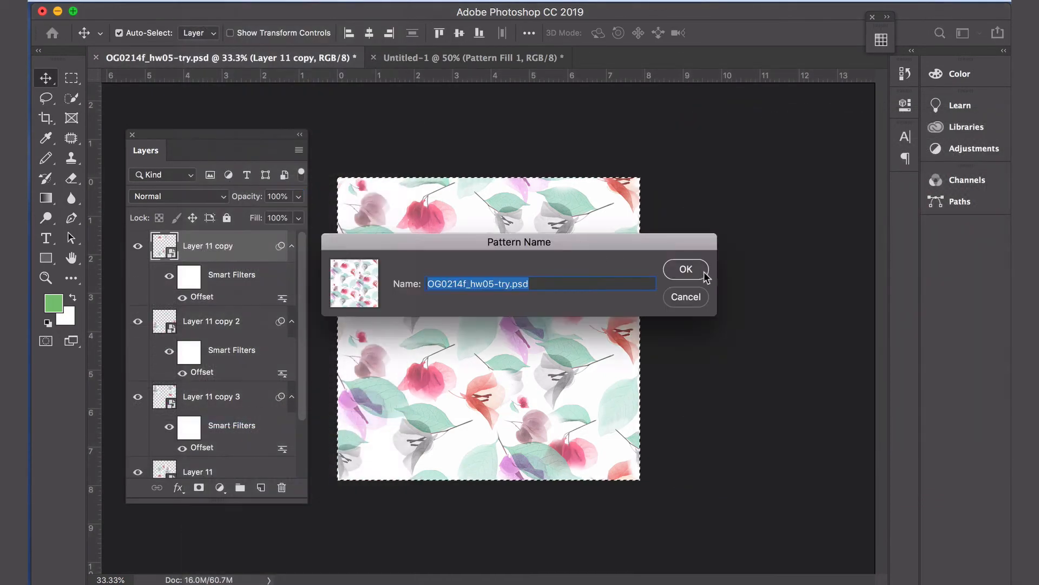
click(687, 269)
In Untitled-1, set the Pattern Fill layer to use the newest pattern swatch
click(504, 61)
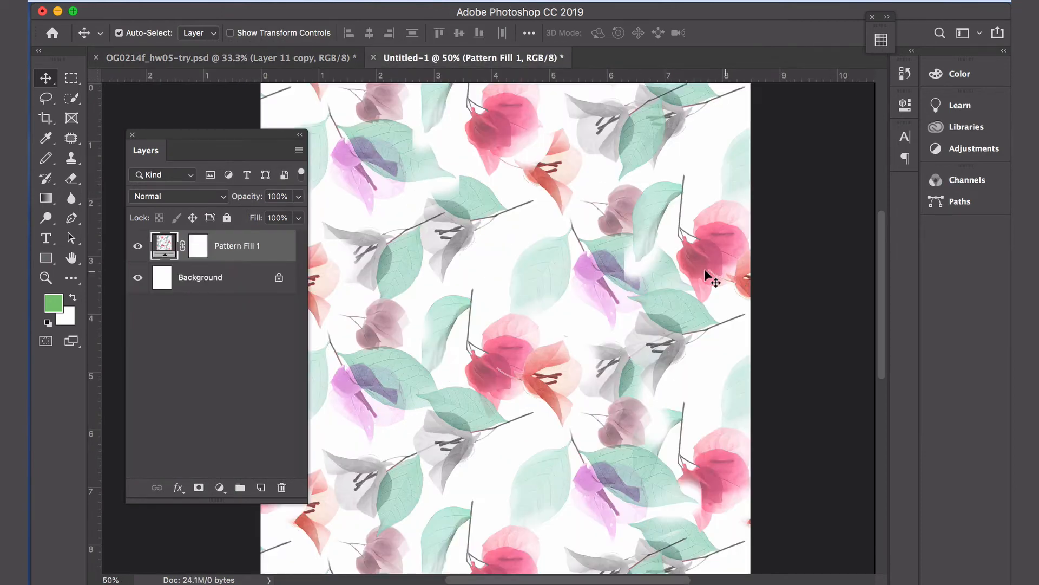
key(ctrl+minus)
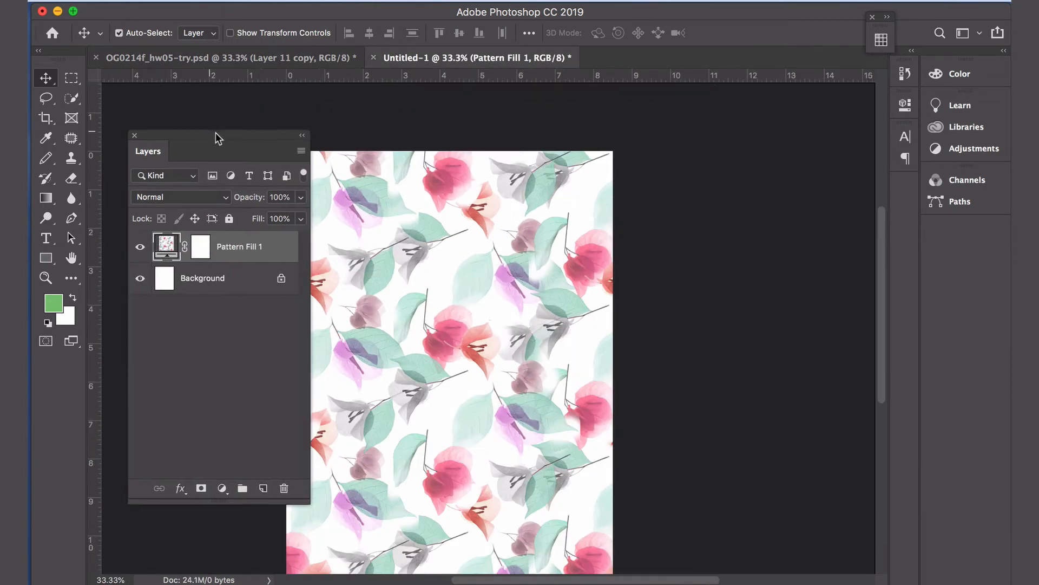
drag(213, 135, 776, 128)
double_click(728, 237)
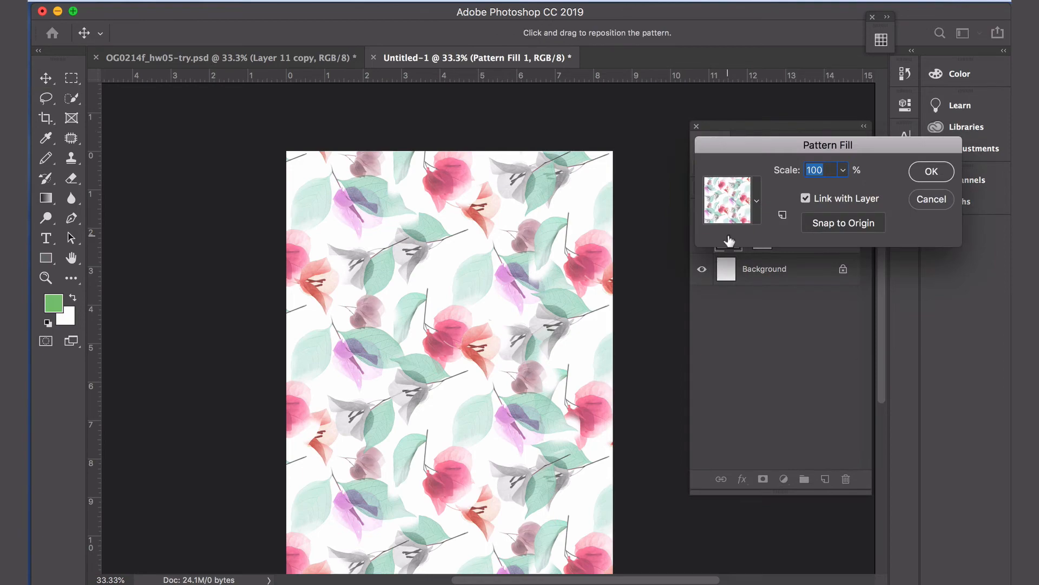
click(755, 203)
click(677, 321)
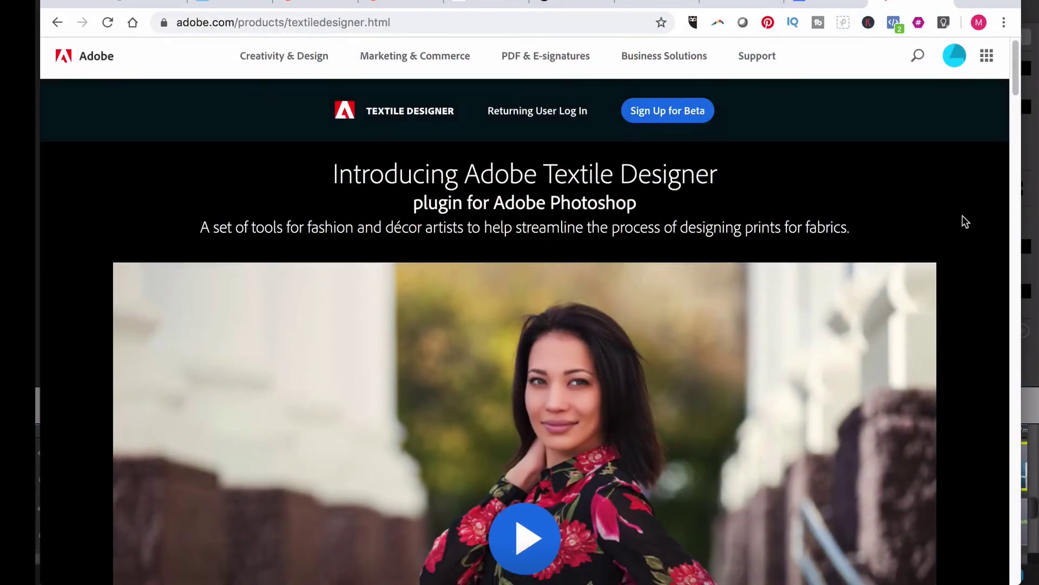
scroll(965, 221, down, 3)
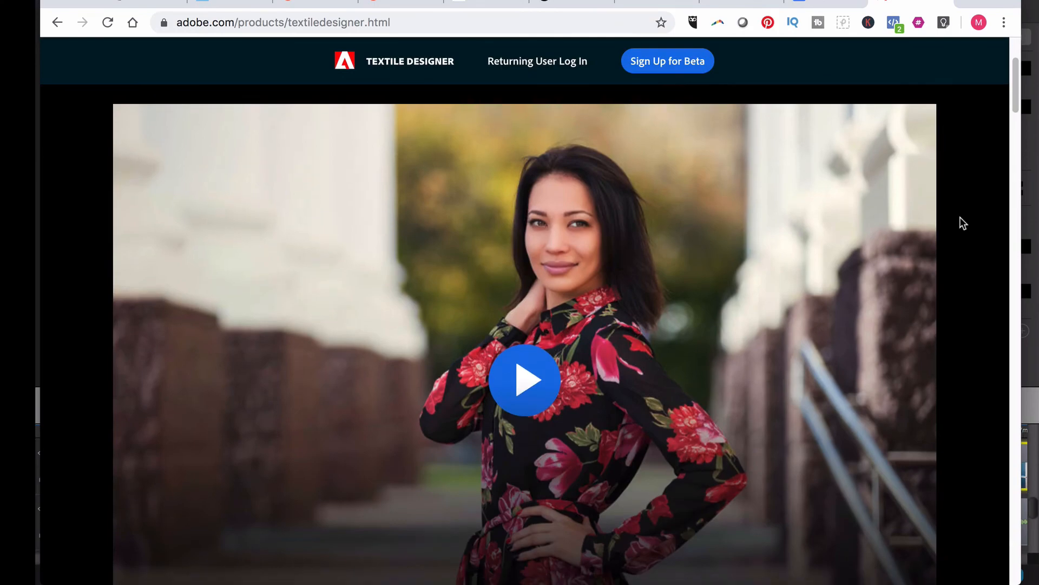
scroll(960, 224, down, 2)
scroll(960, 224, down, 3)
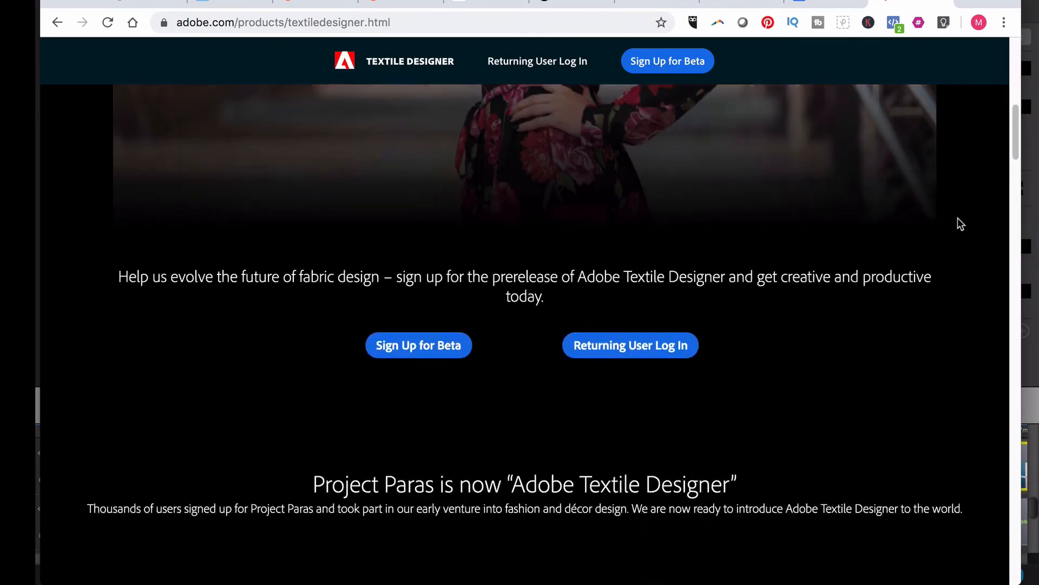
scroll(960, 224, down, 4)
scroll(960, 223, down, 2)
scroll(960, 224, down, 2)
scroll(960, 223, down, 4)
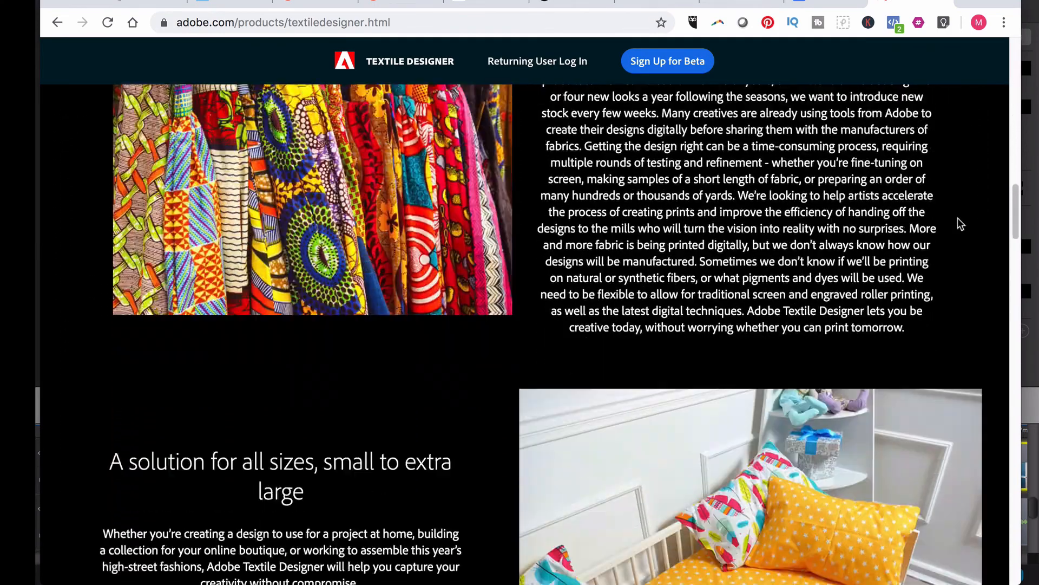
scroll(960, 224, down, 2)
scroll(960, 224, down, 2)
scroll(957, 222, down, 1)
scroll(958, 222, down, 2)
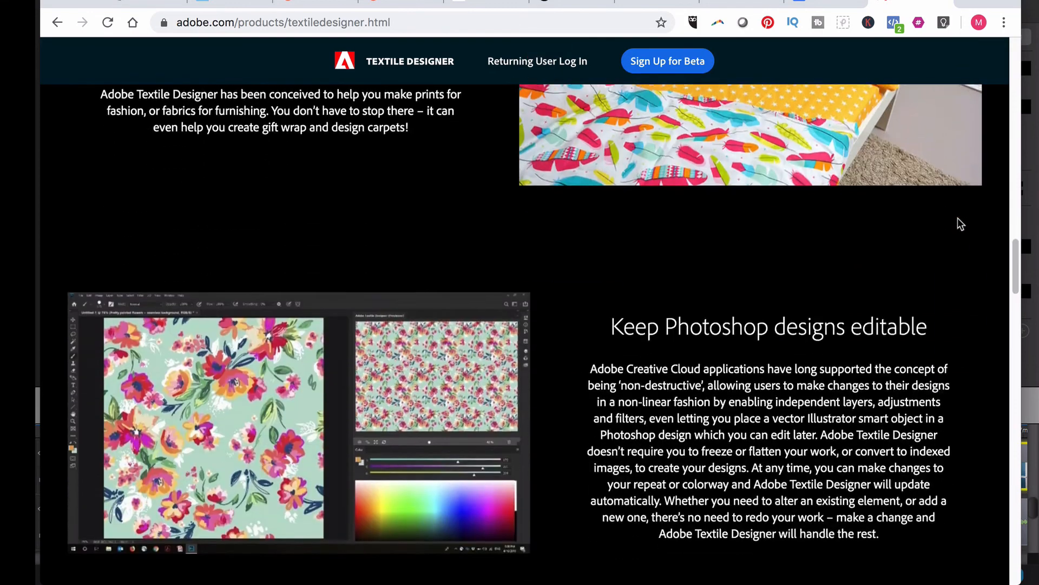
scroll(958, 222, down, 2)
scroll(958, 222, down, 1)
scroll(960, 224, down, 2)
scroll(960, 224, down, 1)
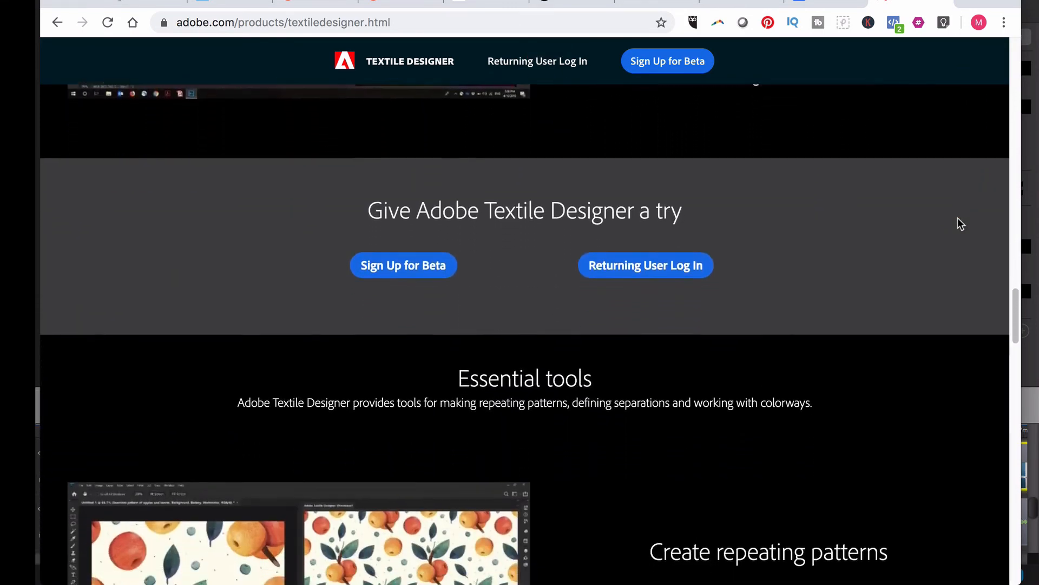
scroll(960, 223, down, 1)
scroll(960, 223, down, 2)
scroll(960, 223, down, 1)
scroll(960, 223, down, 1)
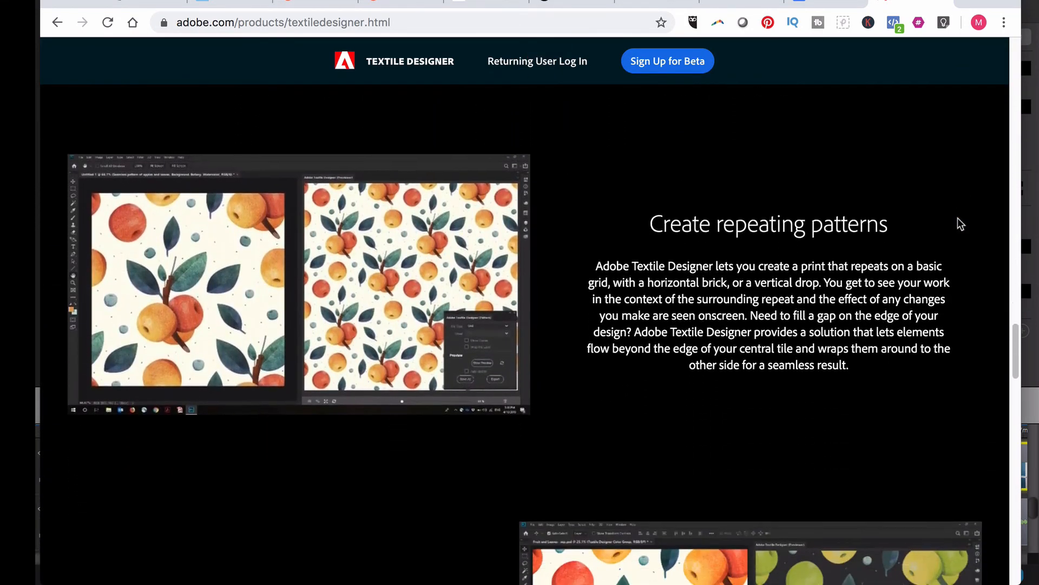
scroll(961, 224, down, 1)
scroll(960, 223, down, 2)
scroll(959, 218, down, 2)
scroll(959, 217, down, 2)
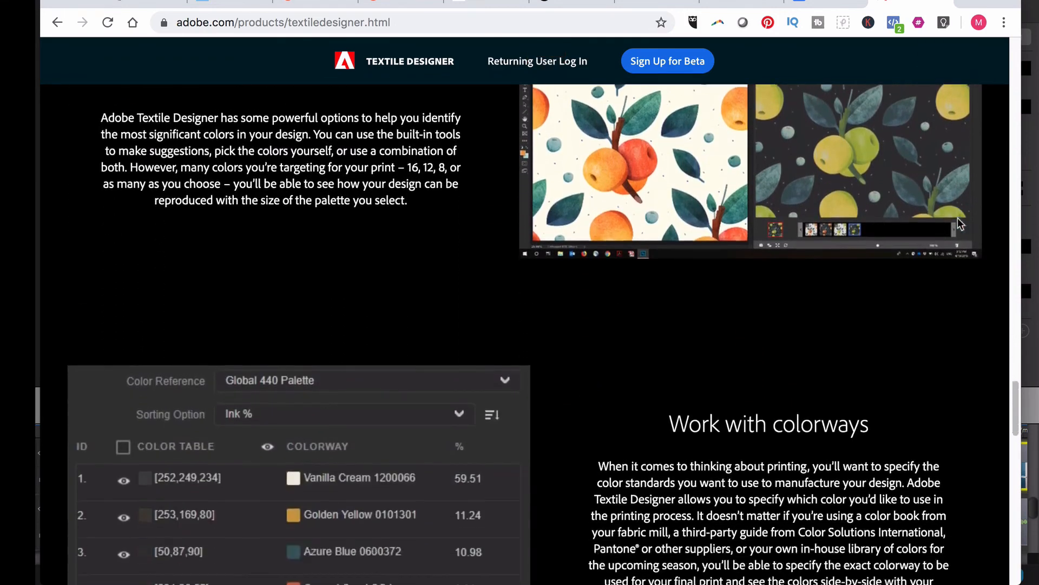
scroll(996, 246, down, 1)
scroll(996, 247, down, 2)
scroll(996, 247, down, 1)
scroll(997, 246, down, 1)
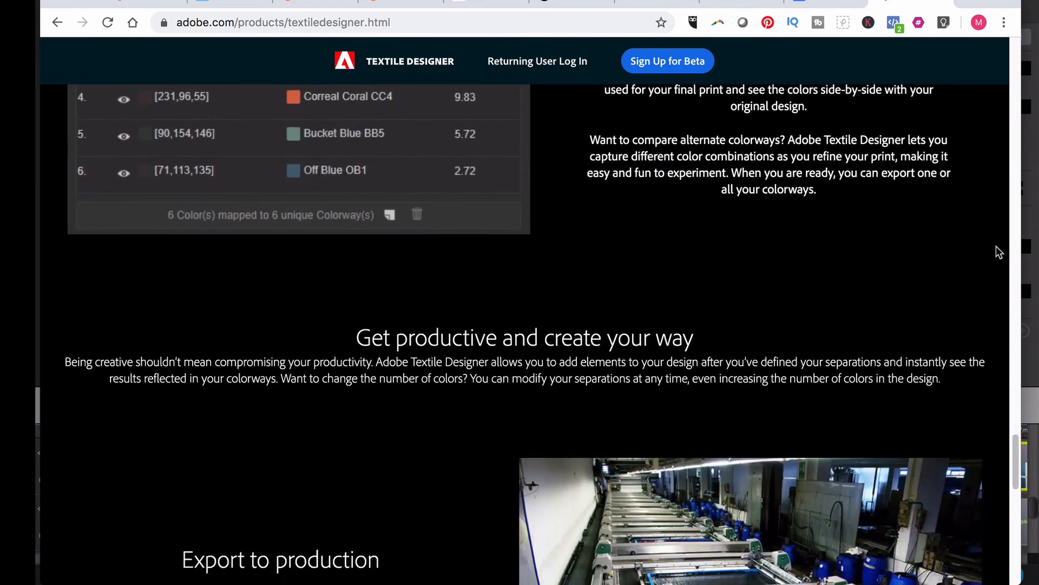
scroll(996, 245, down, 2)
scroll(997, 246, down, 1)
scroll(998, 252, down, 1)
scroll(998, 252, down, 1)
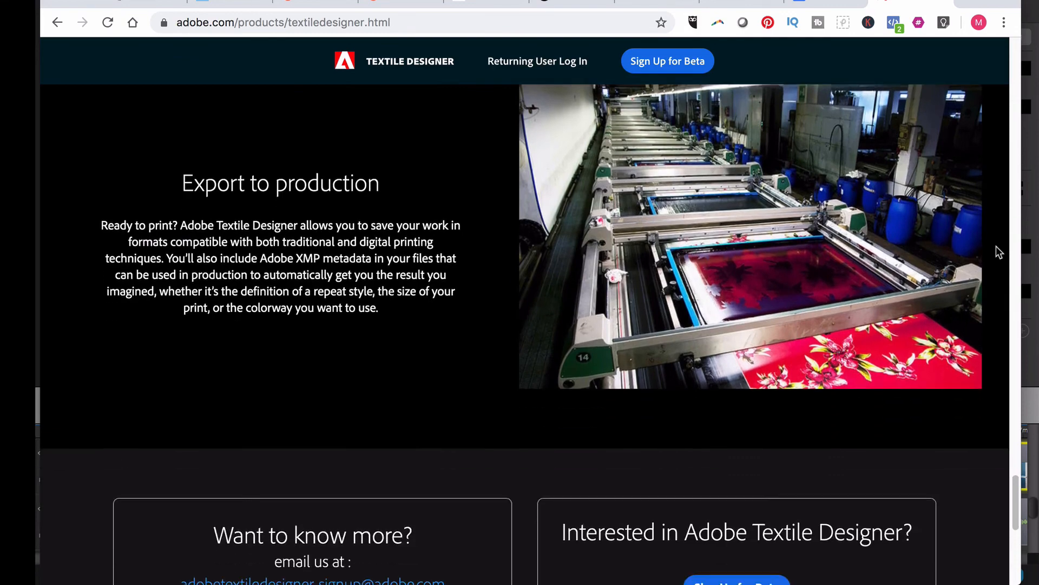
scroll(999, 252, down, 2)
scroll(998, 252, down, 1)
scroll(999, 252, down, 2)
scroll(998, 253, down, 2)
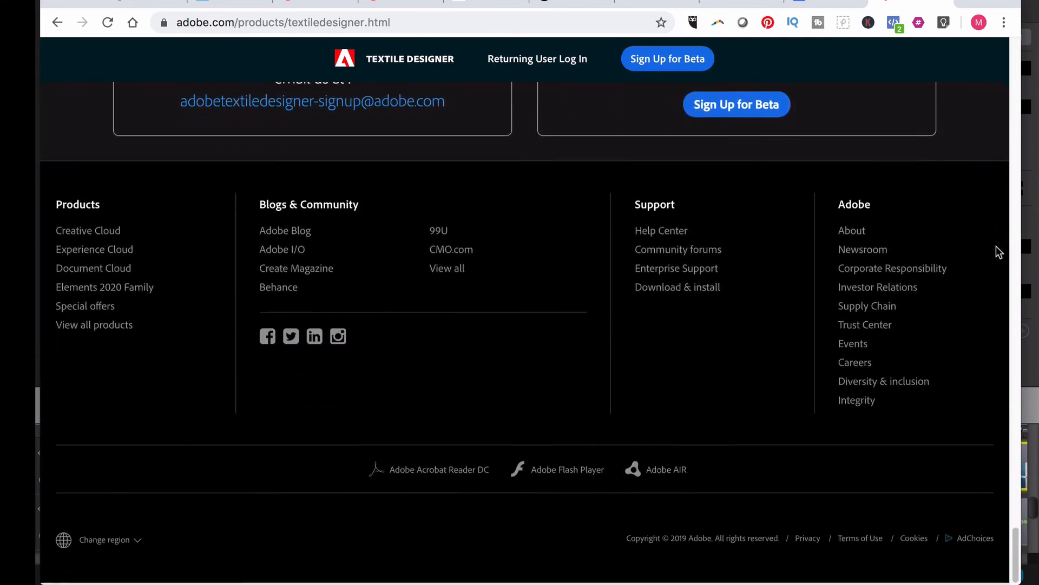